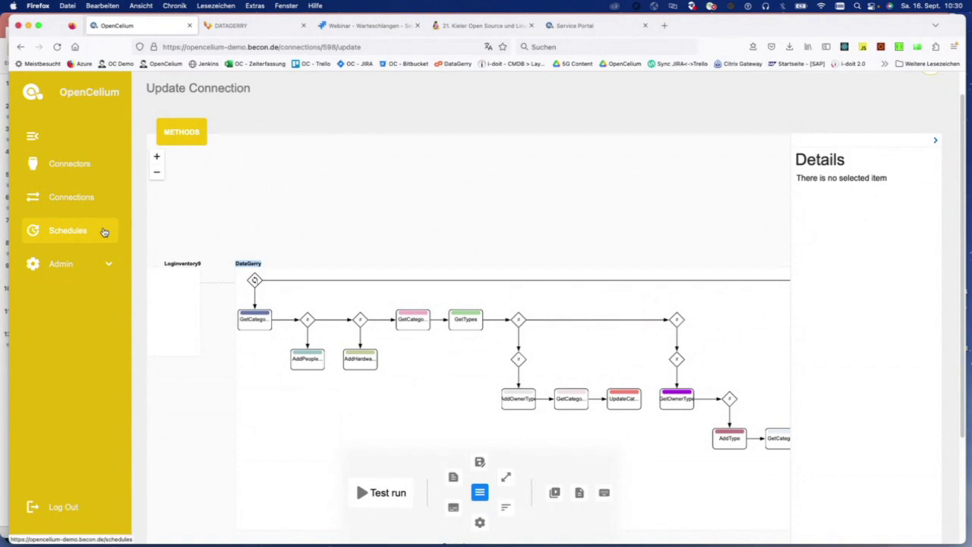
Open the schedules list and filter it by "jiraass"
{"action": "left_click", "coordinate": [104, 231]}
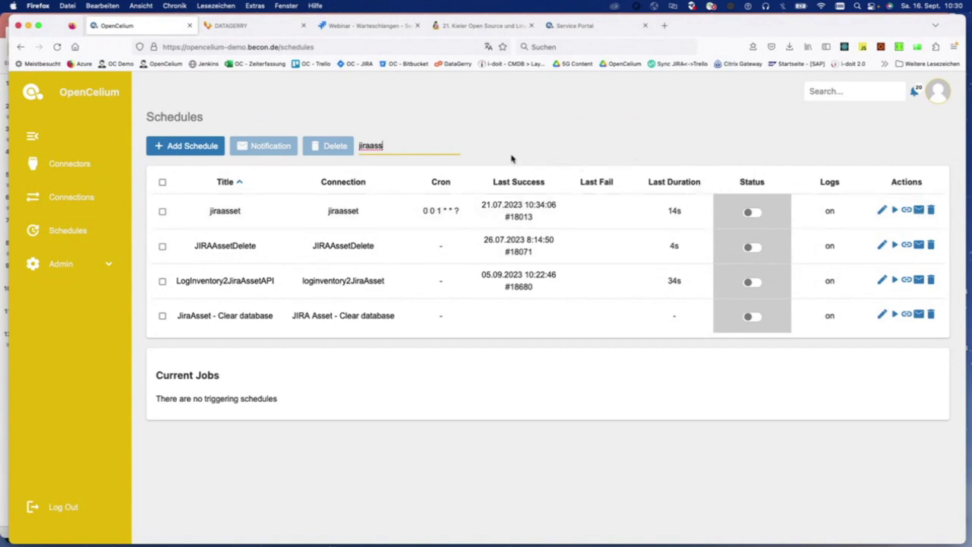
{"action": "left_click", "coordinate": [571, 133]}
{"action": "left_click", "coordinate": [407, 145]}
{"action": "left_click", "coordinate": [524, 146]}
Switch to the PowerPoint presentation and examine the source and target systems on the Praxisbeispiel slide
{"action": "key", "text": "ctrl+Up"}
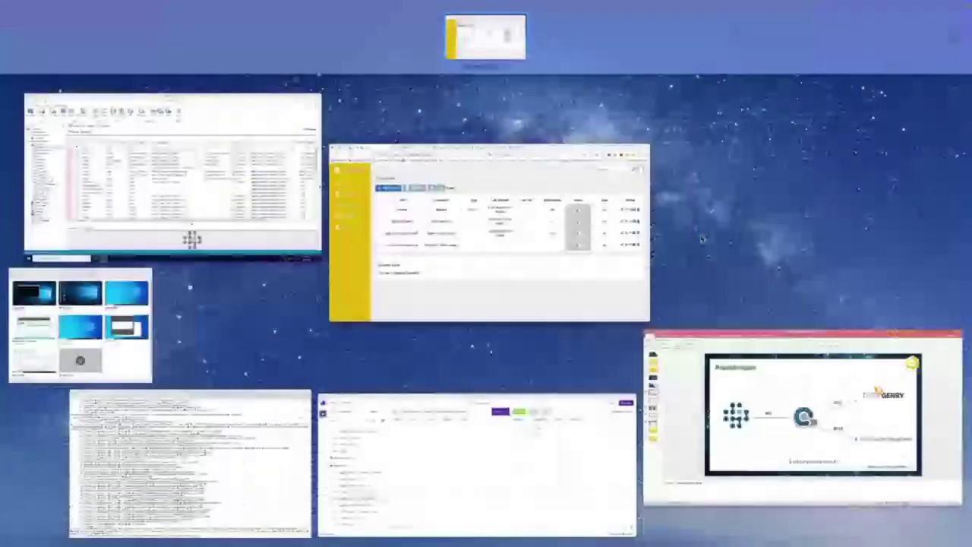
{"action": "left_click", "coordinate": [767, 398]}
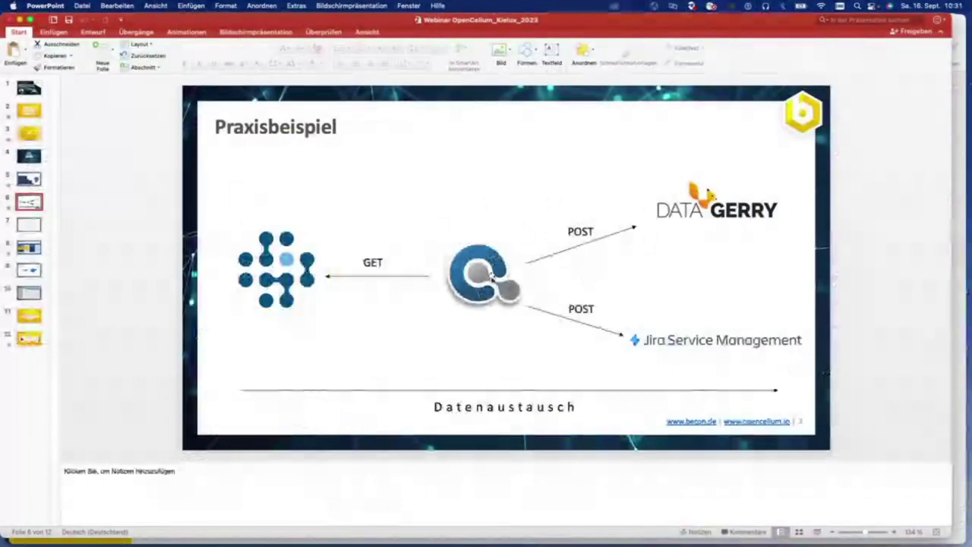
{"action": "left_click", "coordinate": [285, 262]}
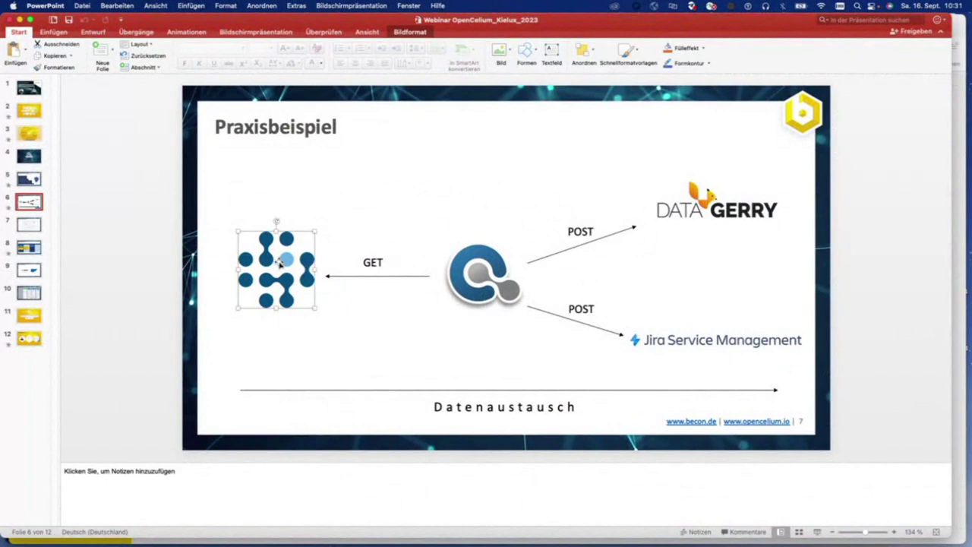
{"action": "left_click", "coordinate": [694, 215]}
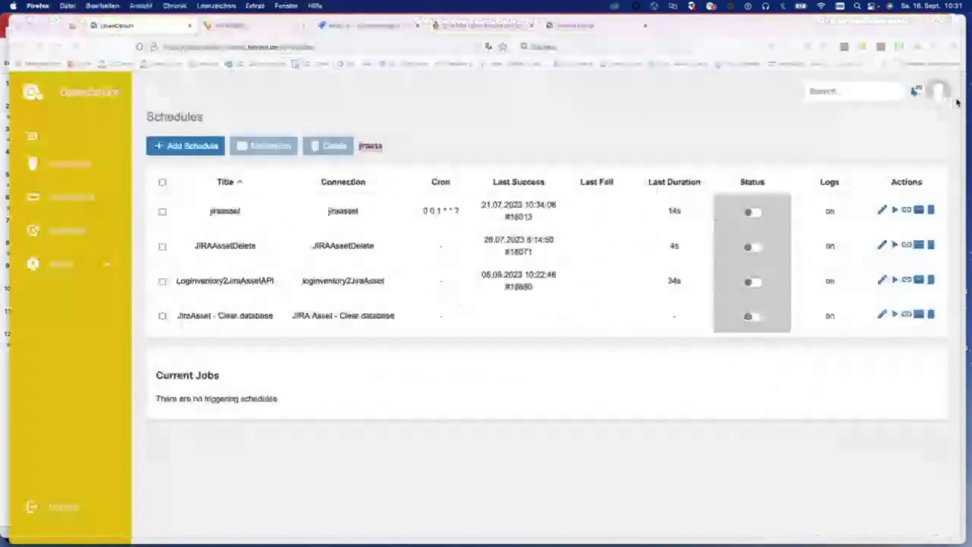
Switch to DATAGERRY in Firefox, check which types the new-object form offers, and return to the dashboard
{"action": "key", "text": "super+Tab"}
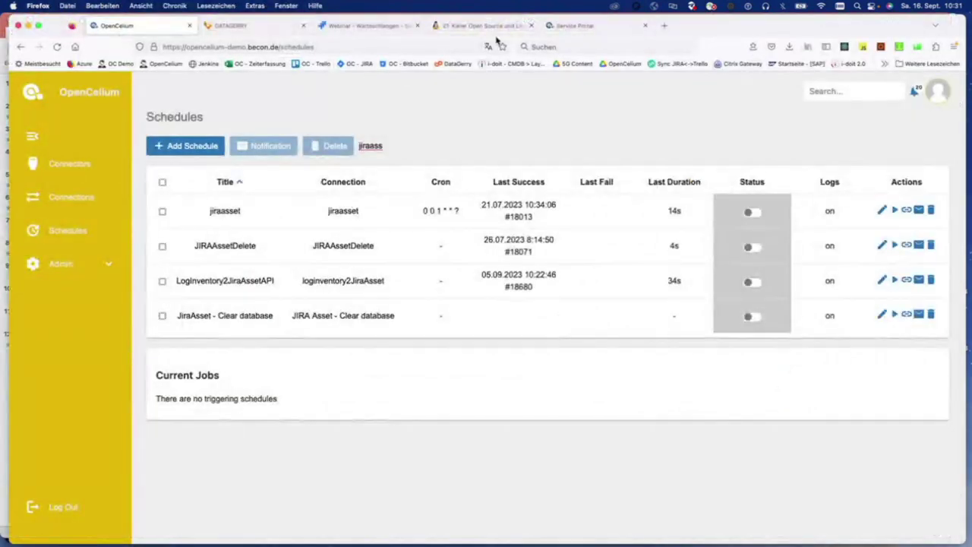
{"action": "left_click", "coordinate": [230, 25]}
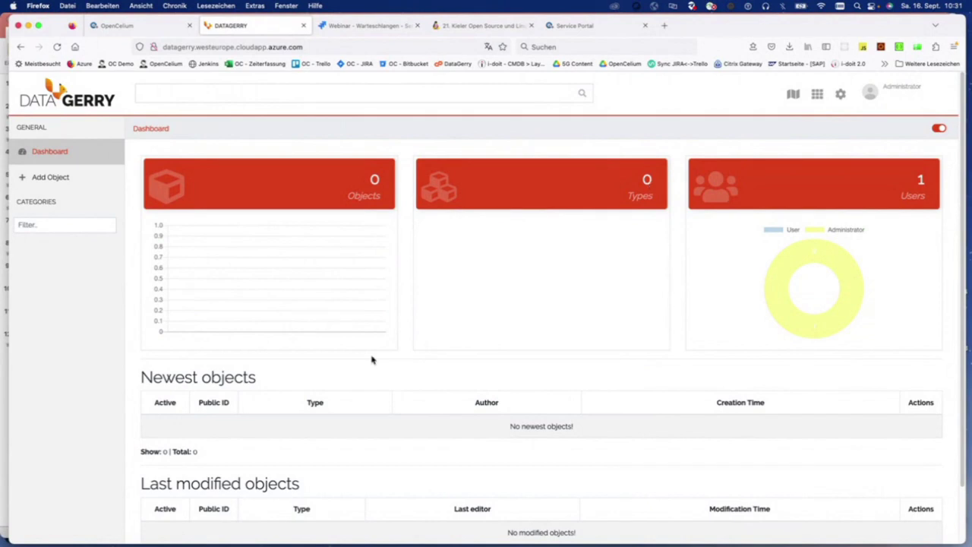
{"action": "left_click", "coordinate": [49, 179]}
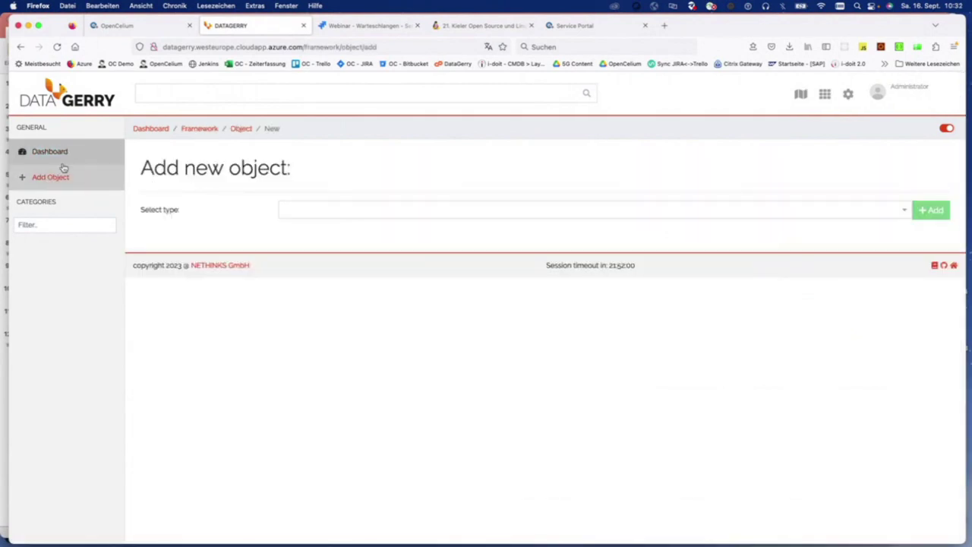
{"action": "left_click", "coordinate": [309, 213]}
{"action": "left_click", "coordinate": [316, 239]}
{"action": "left_click", "coordinate": [314, 216]}
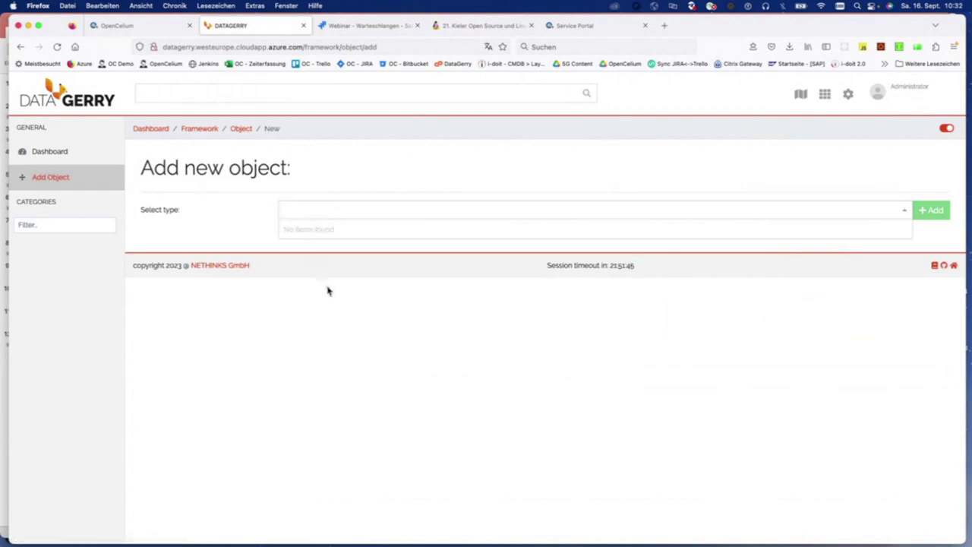
{"action": "left_click", "coordinate": [509, 284]}
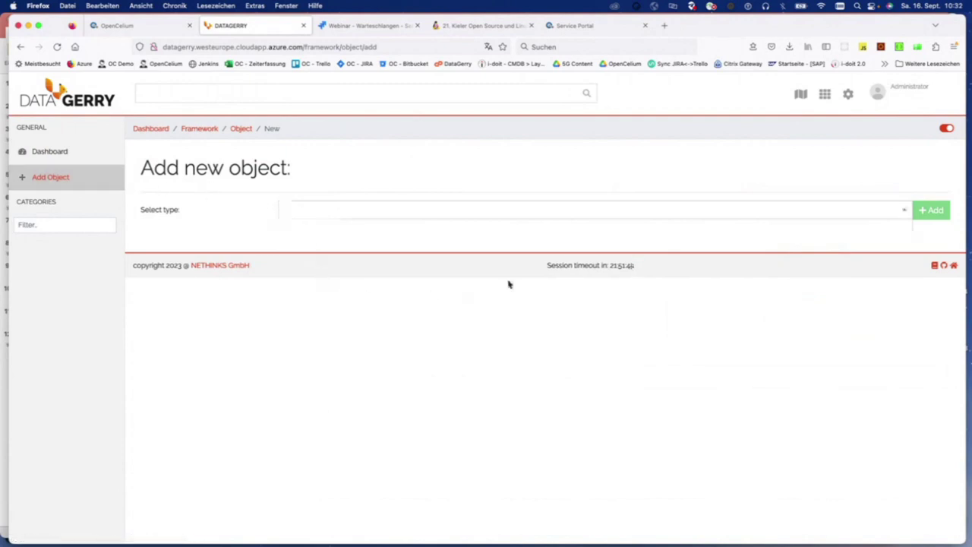
{"action": "left_click", "coordinate": [64, 160]}
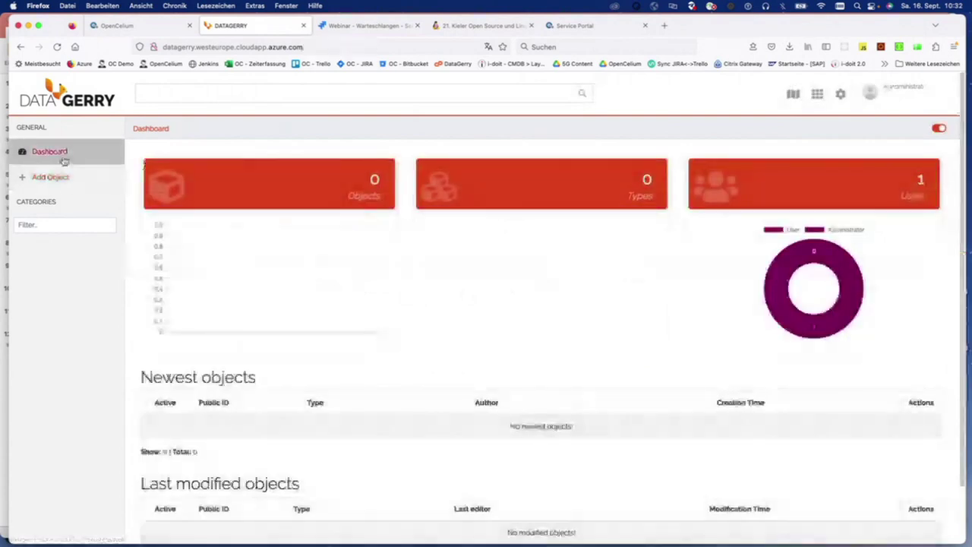
Start a new framework type with the label "Computer" and proceed to its content definition
{"action": "left_click", "coordinate": [791, 97]}
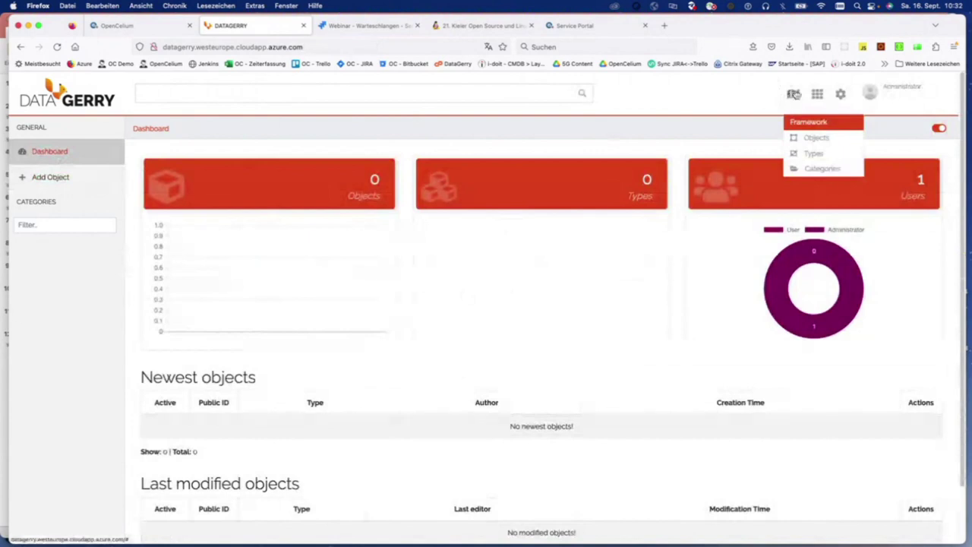
{"action": "left_click", "coordinate": [814, 156]}
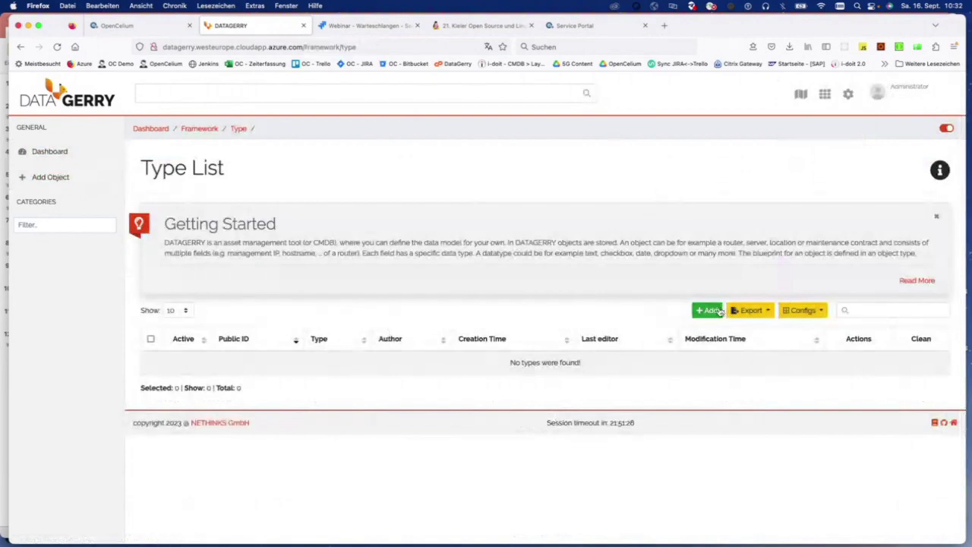
{"action": "left_click", "coordinate": [708, 310]}
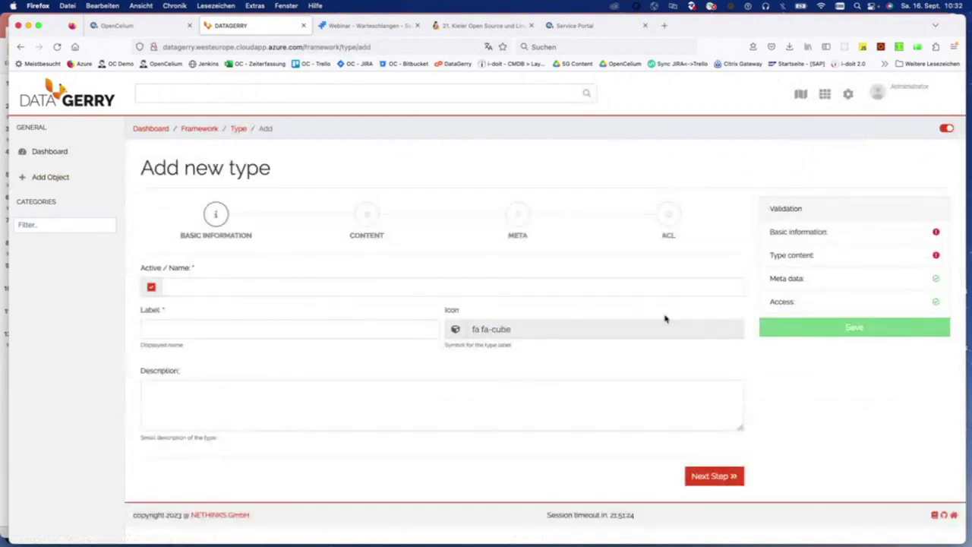
{"action": "left_click", "coordinate": [270, 328]}
{"action": "type", "text": "Computer"}
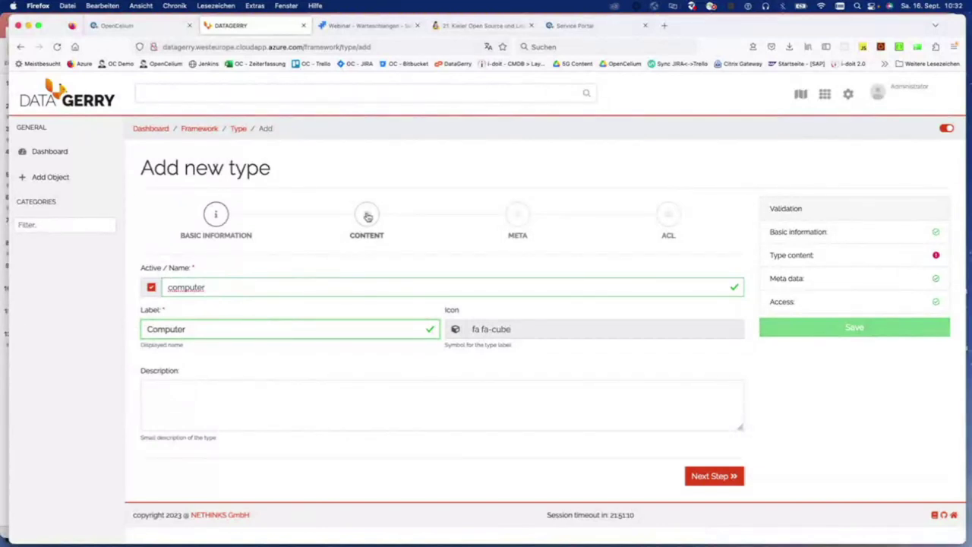
{"action": "left_click", "coordinate": [367, 217]}
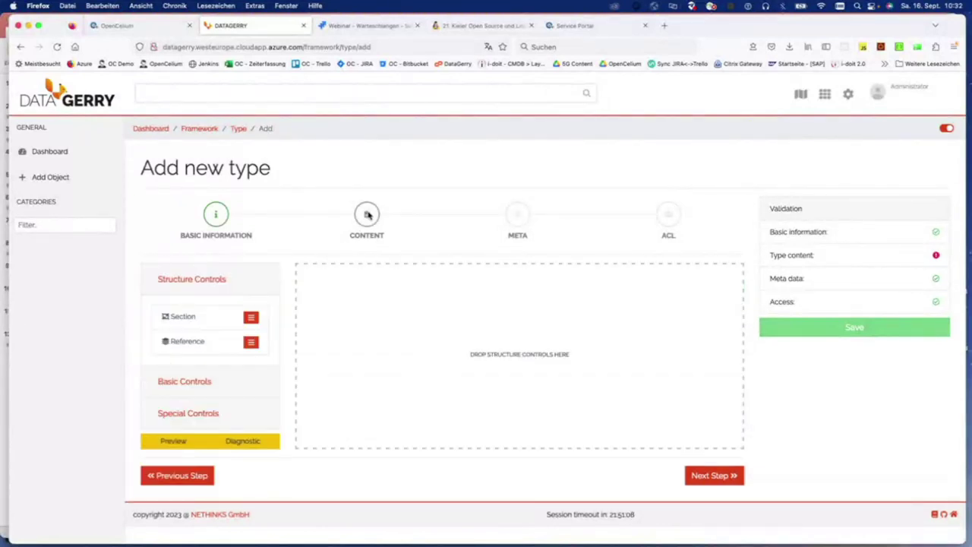
Try to place a Text control directly in the type's empty content area
{"action": "left_click", "coordinate": [183, 382]}
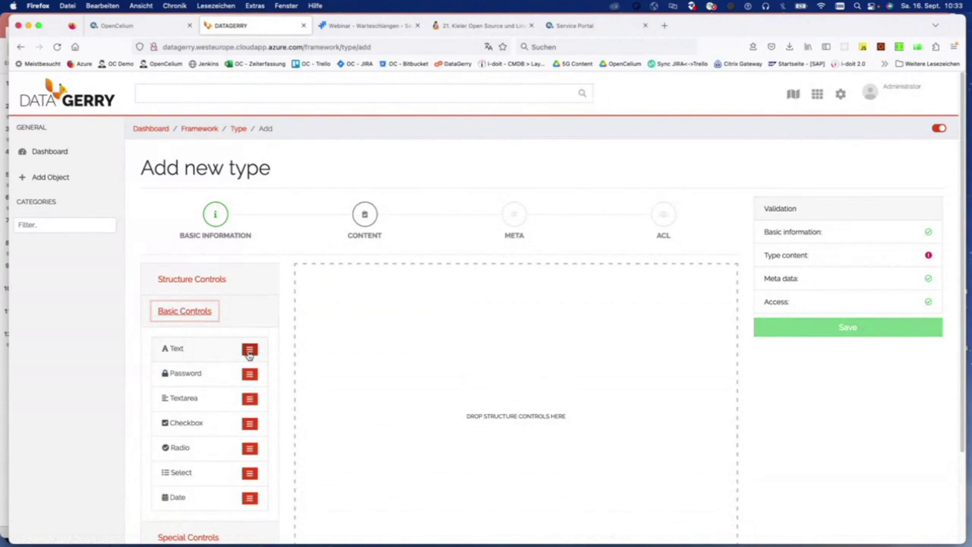
{"action": "mouse_move", "coordinate": [249, 354]}
{"action": "left_mouse_down"}
{"action": "mouse_move", "coordinate": [347, 332]}
{"action": "mouse_move", "coordinate": [441, 333]}
{"action": "mouse_move", "coordinate": [258, 348]}
{"action": "left_mouse_up"}
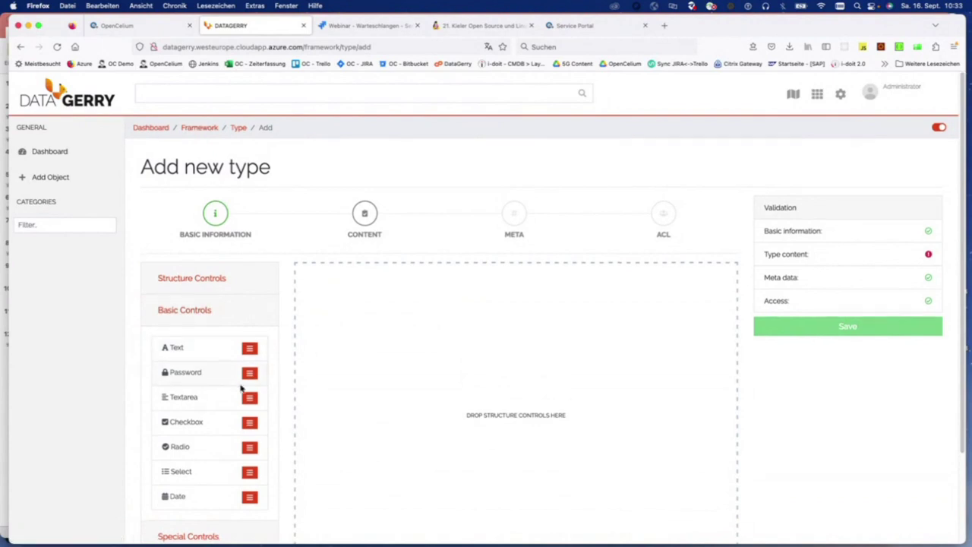
{"action": "scroll", "coordinate": [241, 389], "scroll_direction": "down", "scroll_amount": 1}
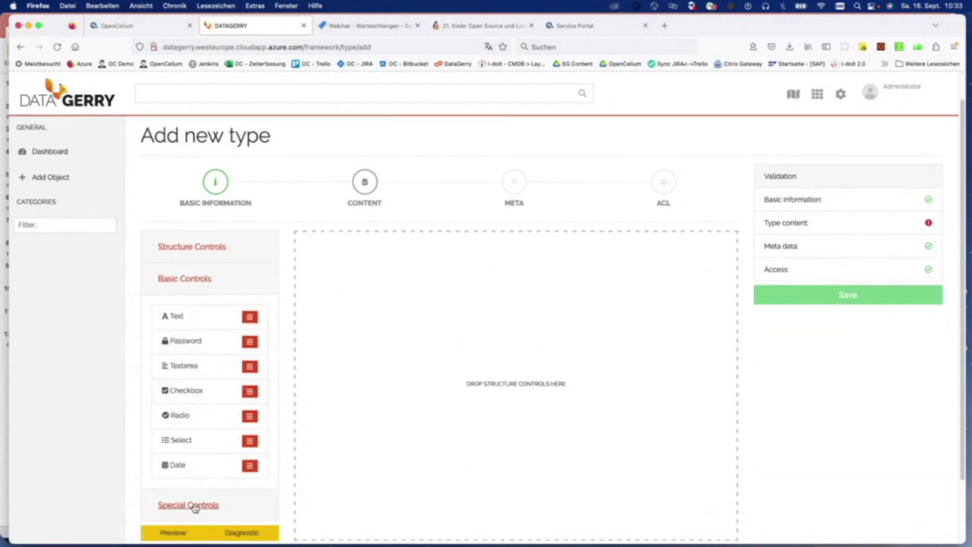
Add a Section to the Computer type's content and place a Text control in its fields
{"action": "left_click", "coordinate": [191, 246]}
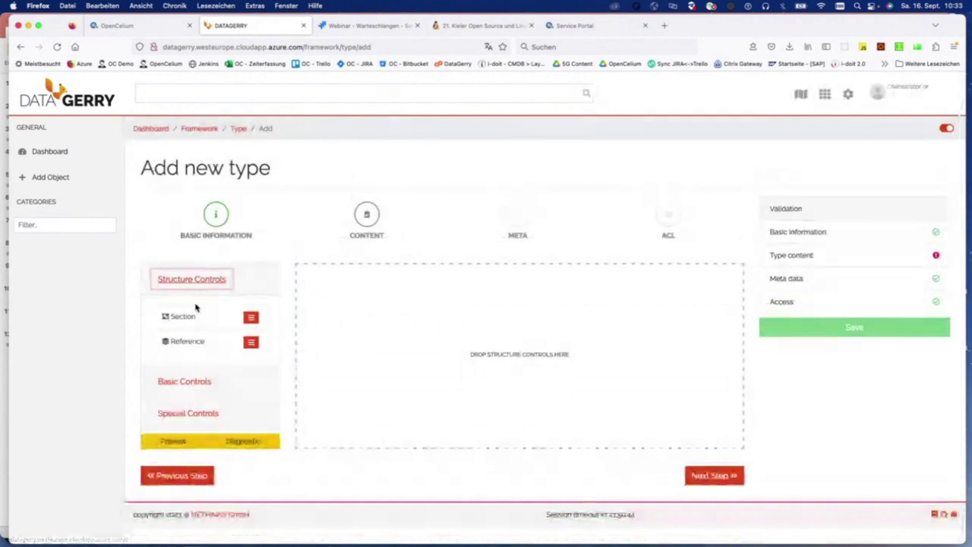
{"action": "left_click_drag", "start_coordinate": [251, 316], "coordinate": [359, 319]}
{"action": "scroll", "coordinate": [374, 376], "scroll_direction": "down", "scroll_amount": 1}
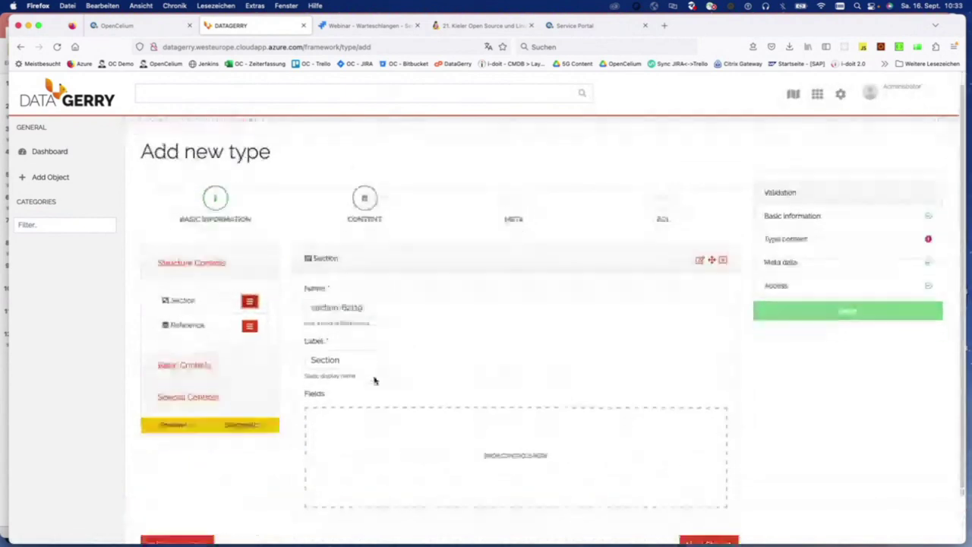
{"action": "scroll", "coordinate": [373, 379], "scroll_direction": "down", "scroll_amount": 1}
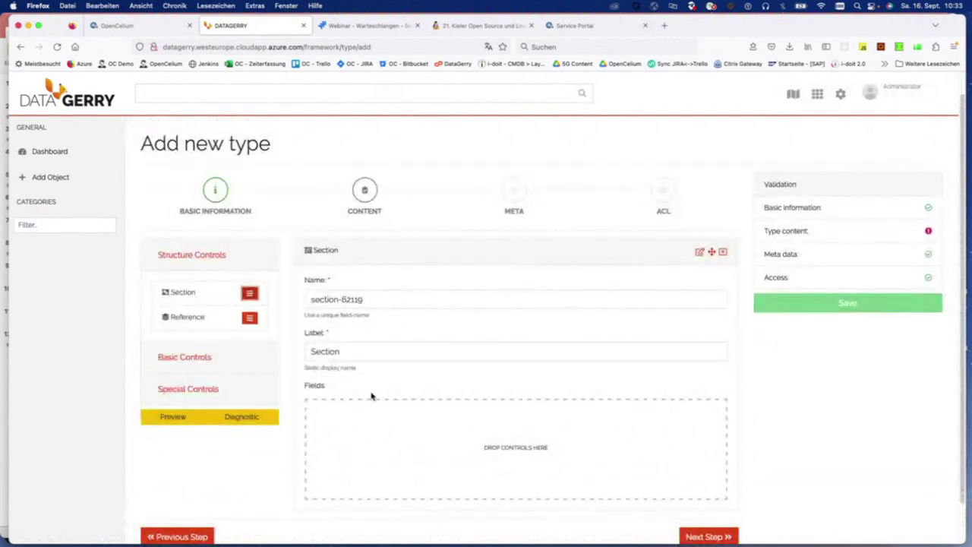
{"action": "left_click", "coordinate": [199, 358]}
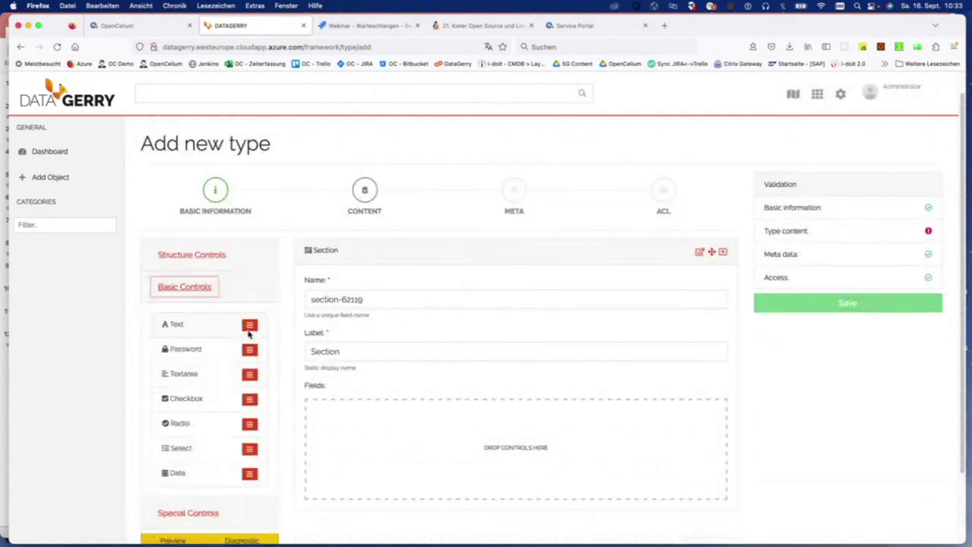
{"action": "left_click_drag", "start_coordinate": [249, 325], "coordinate": [416, 423]}
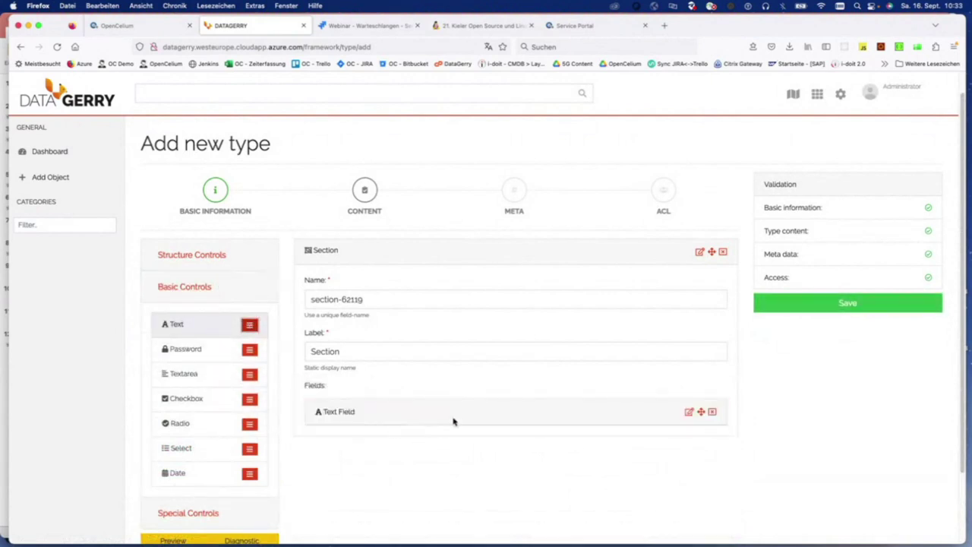
Make the section's text field required and set its label to "Name"
{"action": "left_click", "coordinate": [688, 411]}
{"action": "scroll", "coordinate": [385, 439], "scroll_direction": "down", "scroll_amount": 3}
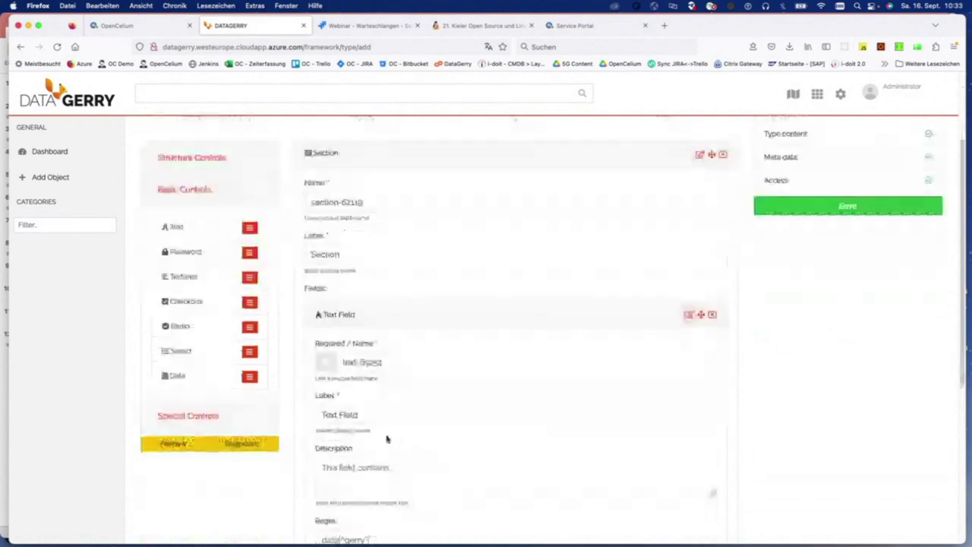
{"action": "left_click", "coordinate": [380, 416]}
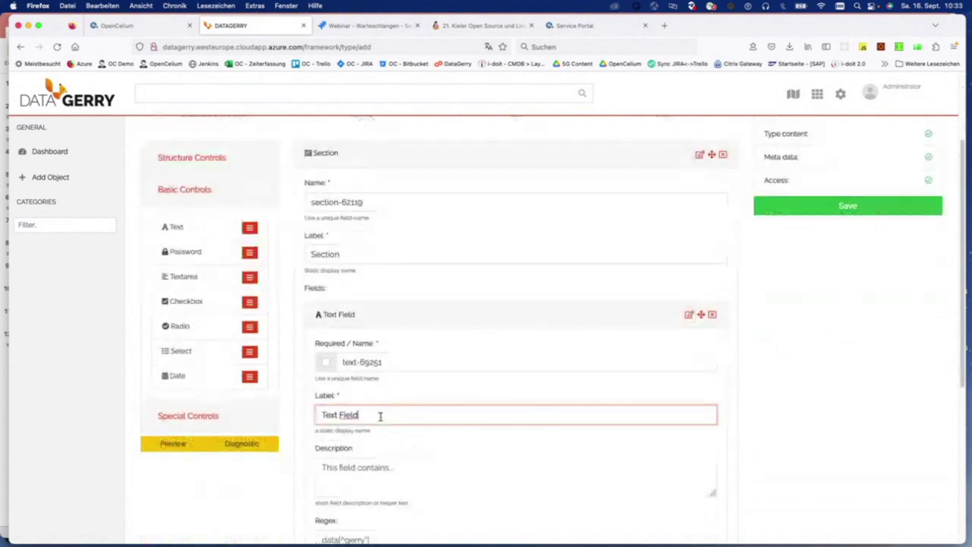
{"action": "triple_click", "coordinate": [339, 416]}
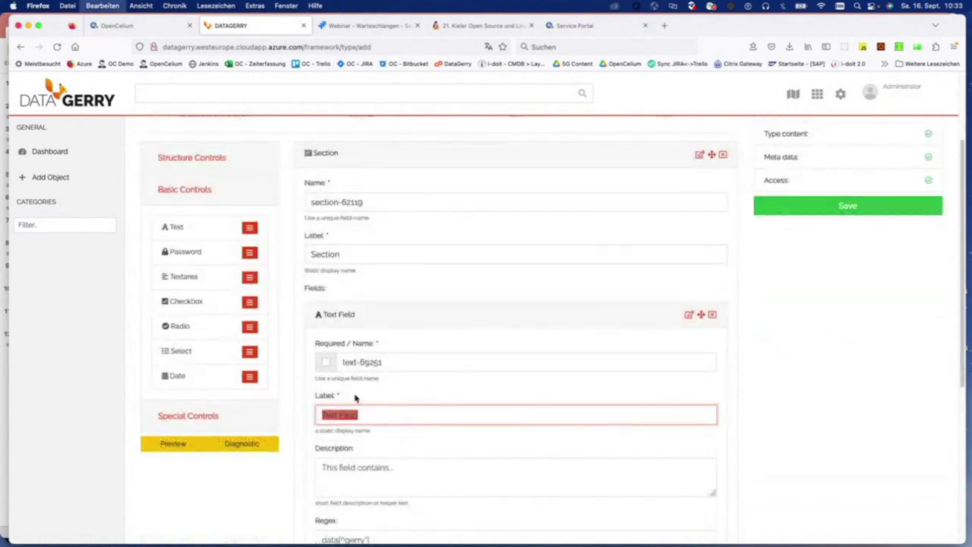
{"action": "left_click", "coordinate": [325, 363]}
{"action": "left_click", "coordinate": [359, 362]}
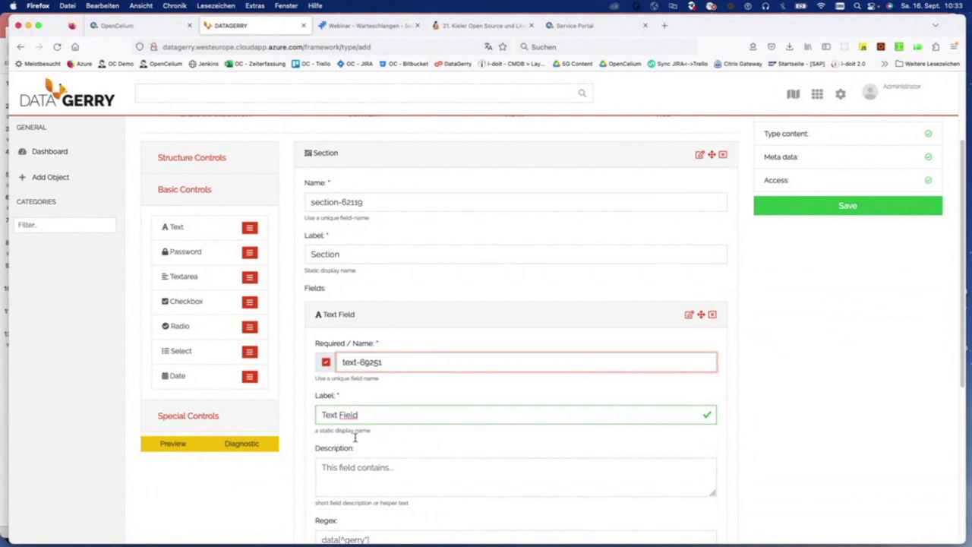
{"action": "triple_click", "coordinate": [339, 415]}
{"action": "key", "text": "BackSpace"}
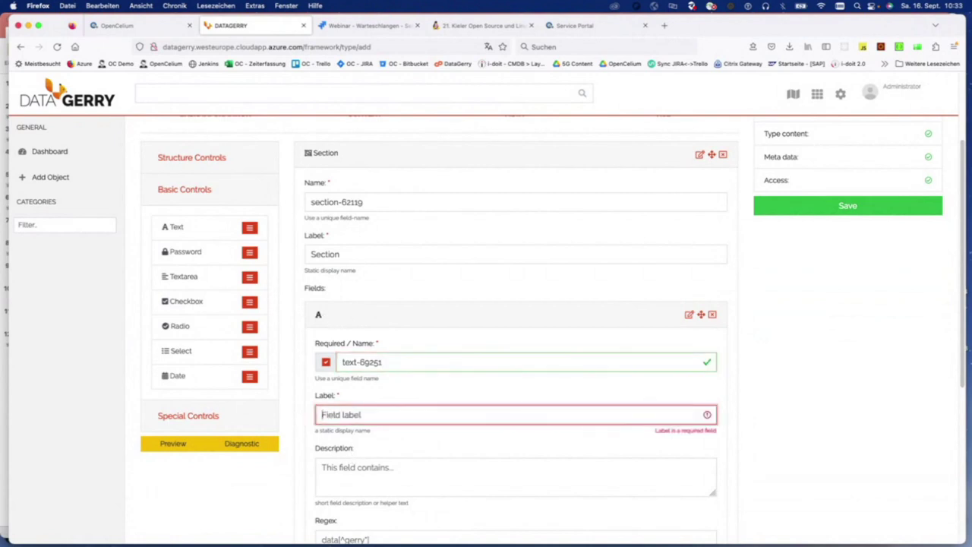
{"action": "type", "text": "Name"}
Examine the Name field's remaining settings, including description, regex, placeholder, default value and helper text
{"action": "scroll", "coordinate": [349, 406], "scroll_direction": "down", "scroll_amount": 5}
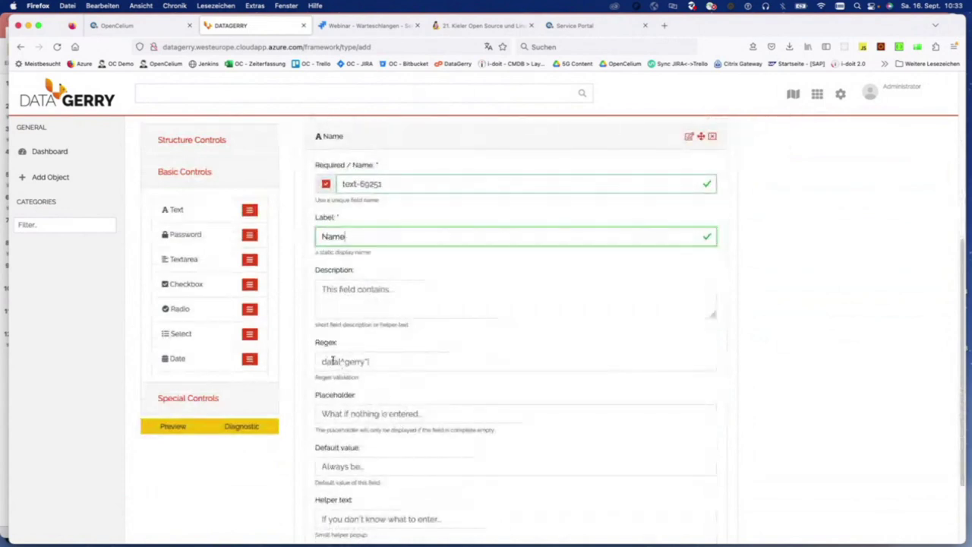
{"action": "scroll", "coordinate": [380, 404], "scroll_direction": "down", "scroll_amount": 1}
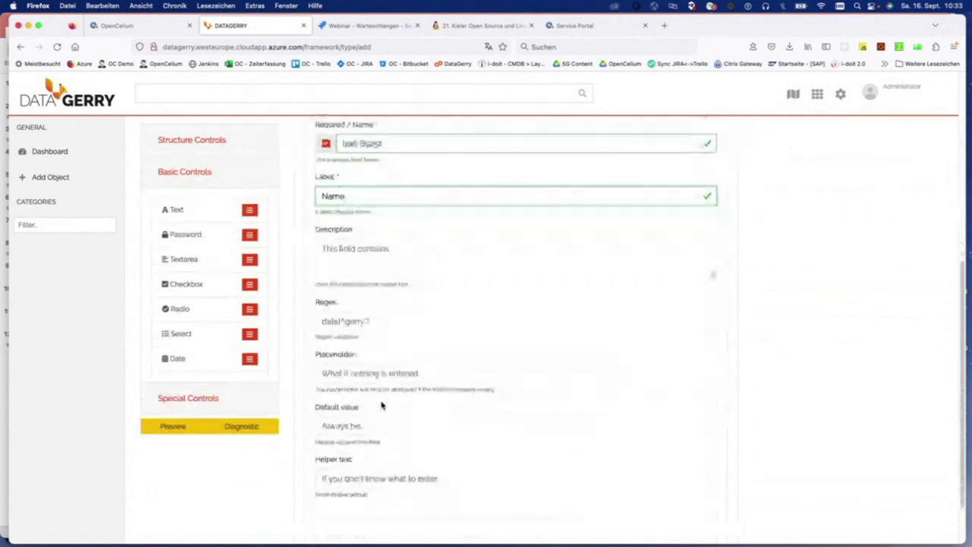
{"action": "scroll", "coordinate": [384, 404], "scroll_direction": "up", "scroll_amount": 2}
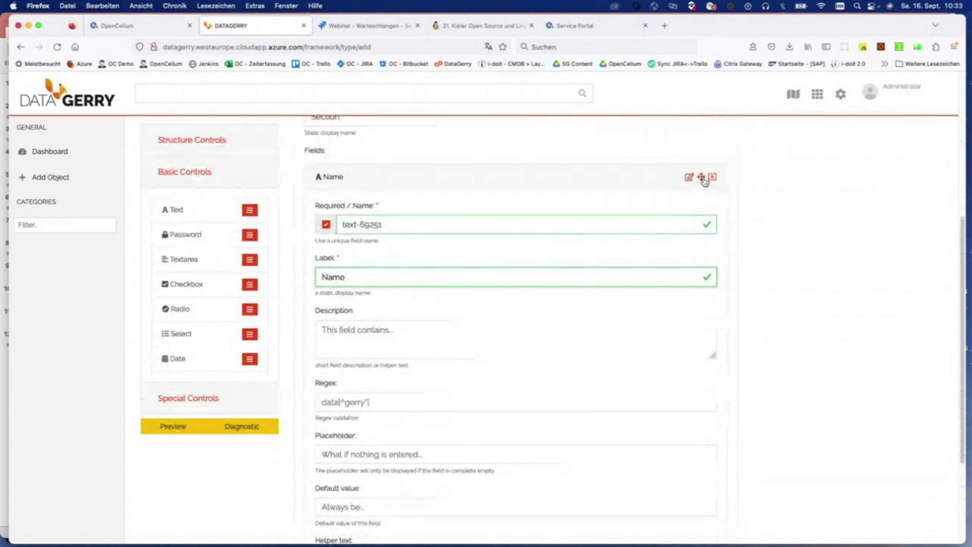
{"action": "left_click", "coordinate": [642, 184]}
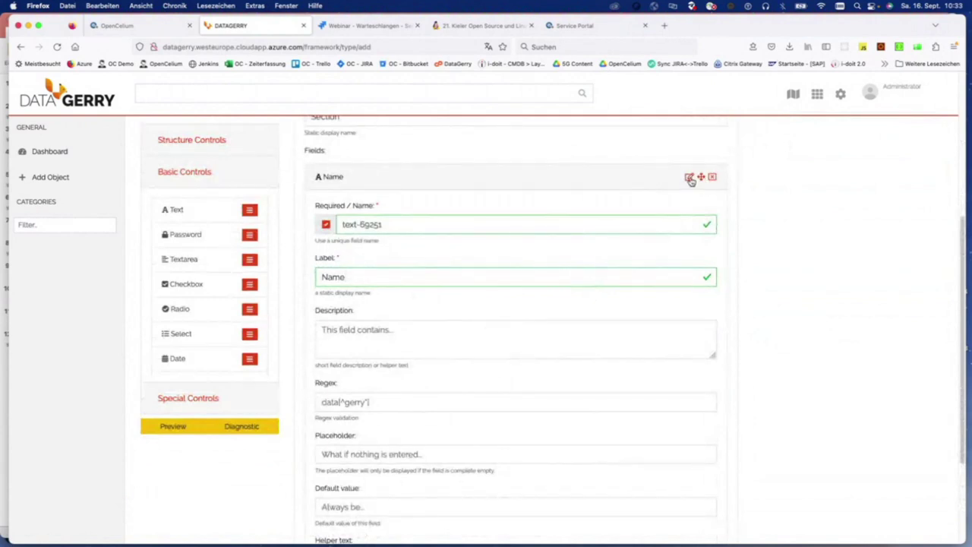
{"action": "scroll", "coordinate": [485, 354], "scroll_direction": "down", "scroll_amount": 4}
{"action": "scroll", "coordinate": [408, 348], "scroll_direction": "up", "scroll_amount": 3}
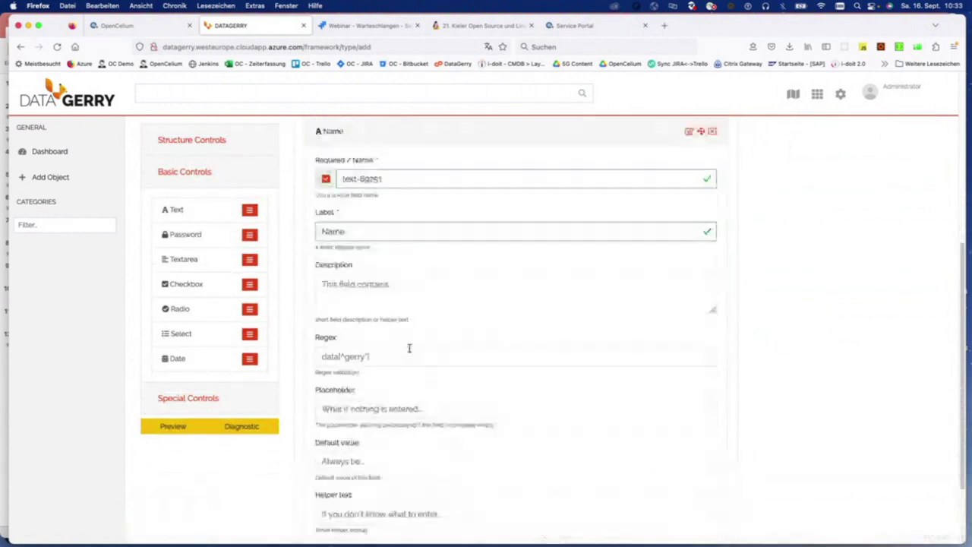
{"action": "scroll", "coordinate": [408, 348], "scroll_direction": "up", "scroll_amount": 1}
{"action": "scroll", "coordinate": [249, 285], "scroll_direction": "down", "scroll_amount": 2}
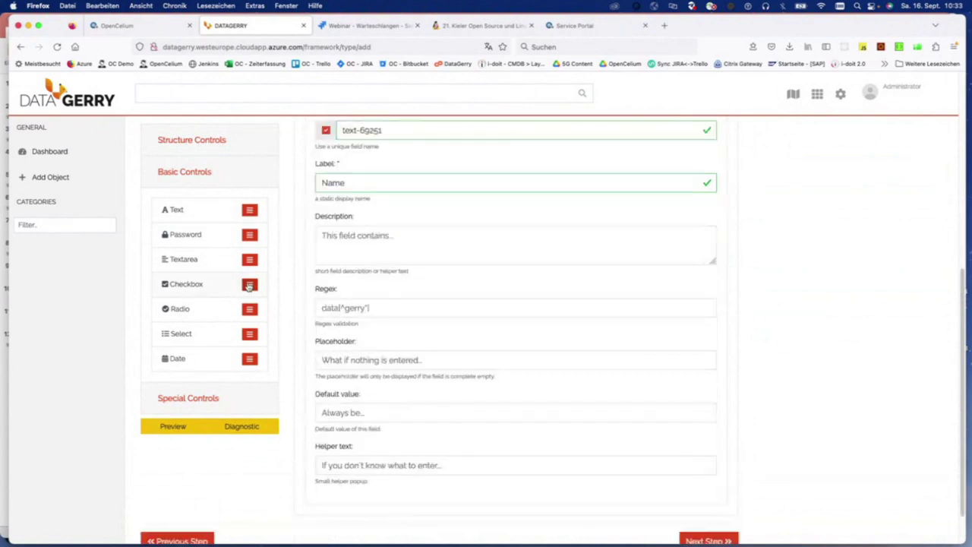
Add a second Text control below the Name field in the section and set its label to "Name2"
{"action": "scroll", "coordinate": [249, 285], "scroll_direction": "down", "scroll_amount": 1}
{"action": "scroll", "coordinate": [249, 285], "scroll_direction": "down", "scroll_amount": 1}
{"action": "left_click_drag", "start_coordinate": [249, 209], "coordinate": [408, 459]}
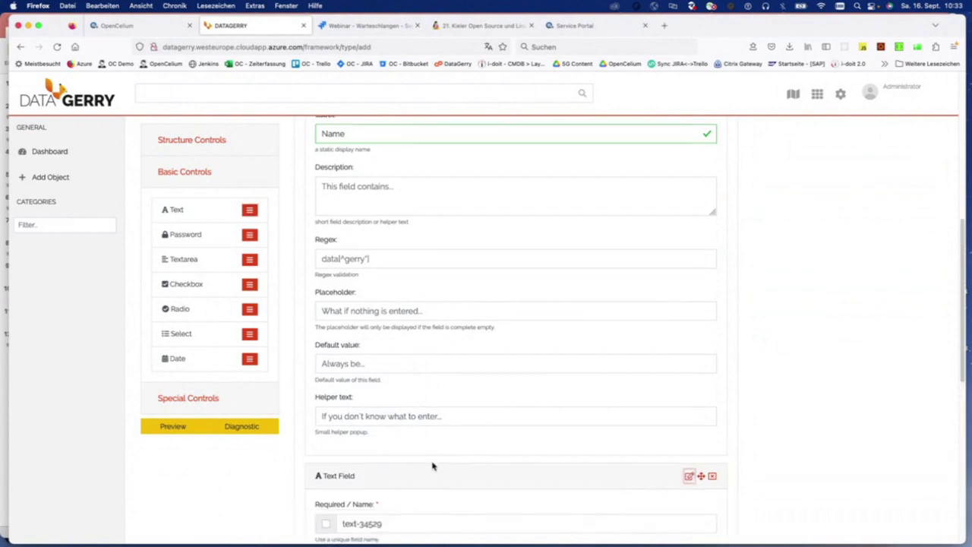
{"action": "scroll", "coordinate": [432, 464], "scroll_direction": "down", "scroll_amount": 5}
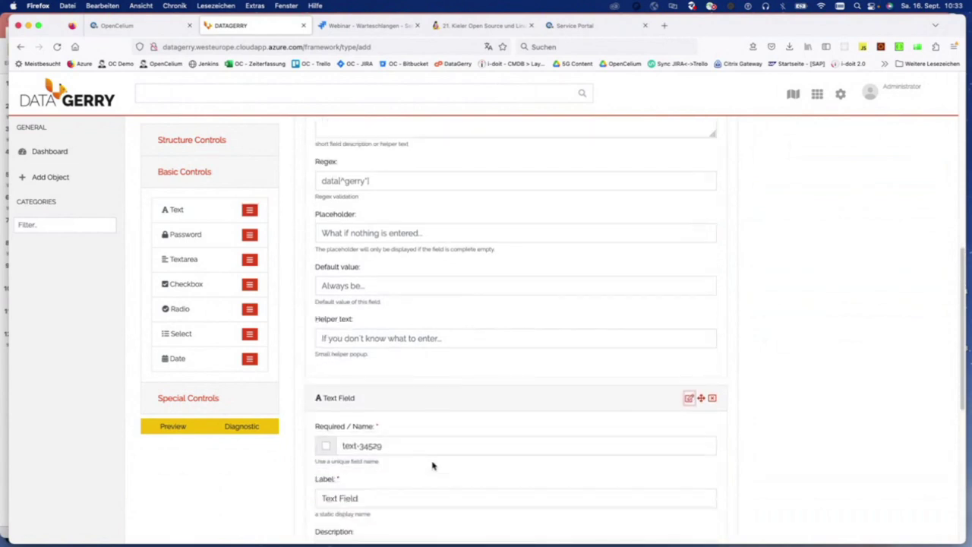
{"action": "scroll", "coordinate": [432, 466], "scroll_direction": "down", "scroll_amount": 1}
{"action": "triple_click", "coordinate": [365, 475]}
{"action": "type", "text": "Name2"}
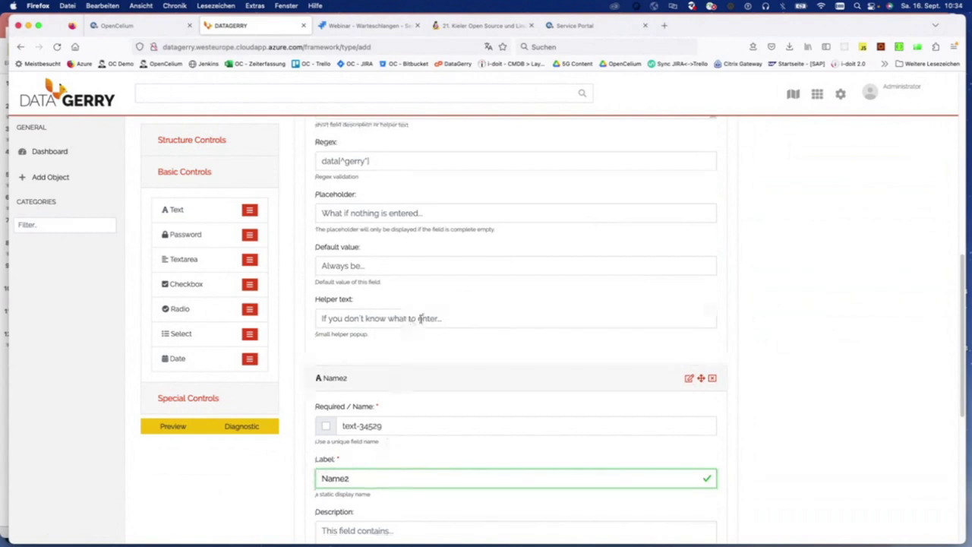
Proceed through the Meta and ACL stages without entering anything and save the new Computer type
{"action": "scroll", "coordinate": [577, 432], "scroll_direction": "down", "scroll_amount": 8}
{"action": "left_click", "coordinate": [712, 529]}
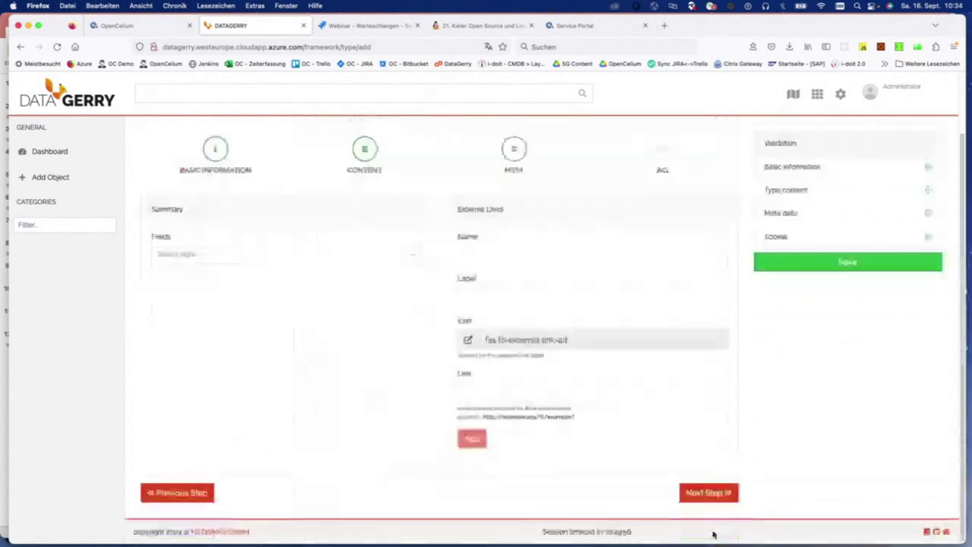
{"action": "left_click", "coordinate": [228, 254]}
{"action": "left_click", "coordinate": [493, 140]}
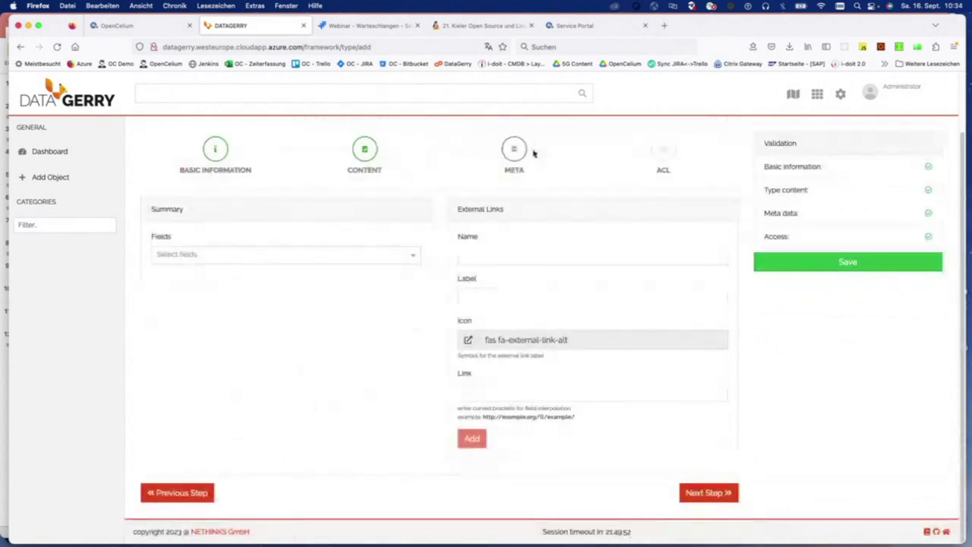
{"action": "left_click", "coordinate": [708, 492]}
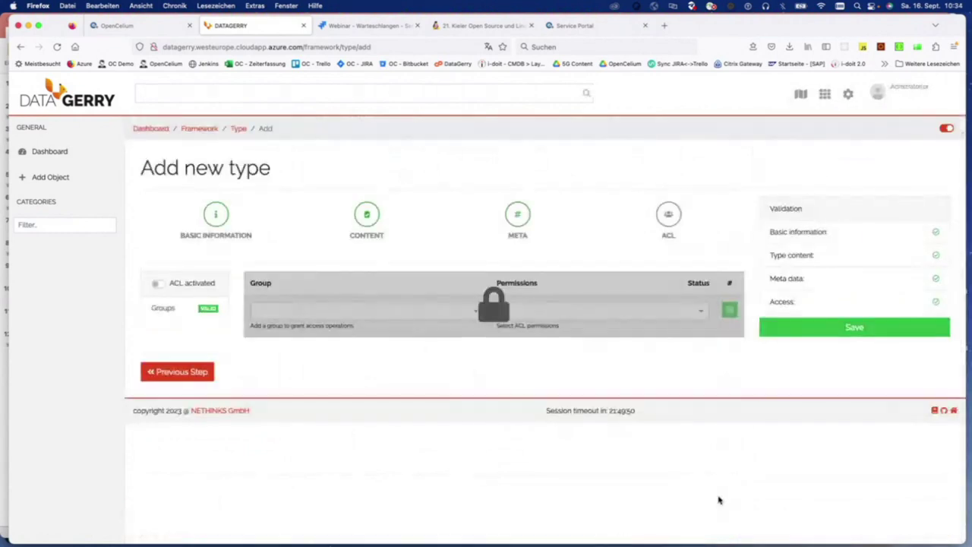
{"action": "left_click", "coordinate": [898, 335]}
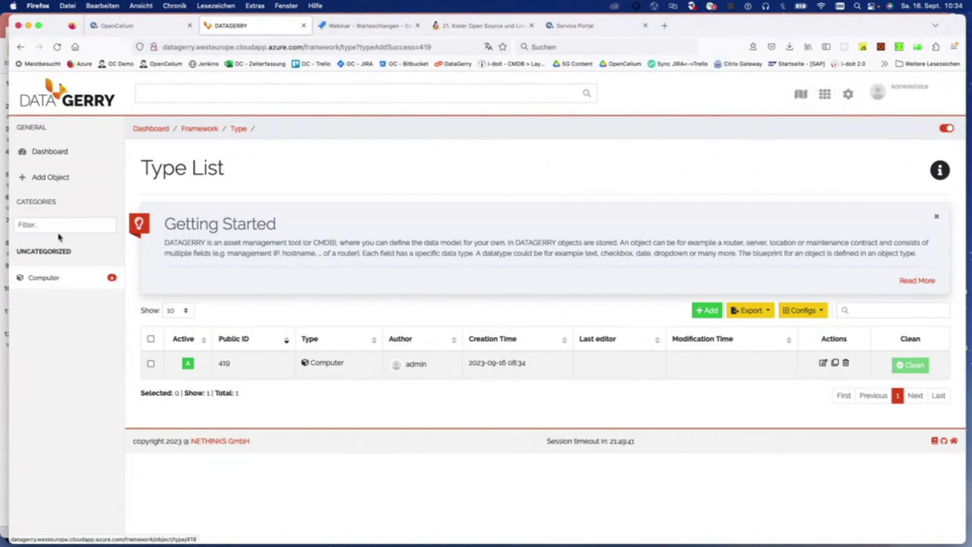
Open the form for a new Computer object, look at its Name and Name2 fields, and cancel without saving
{"action": "left_click", "coordinate": [50, 176]}
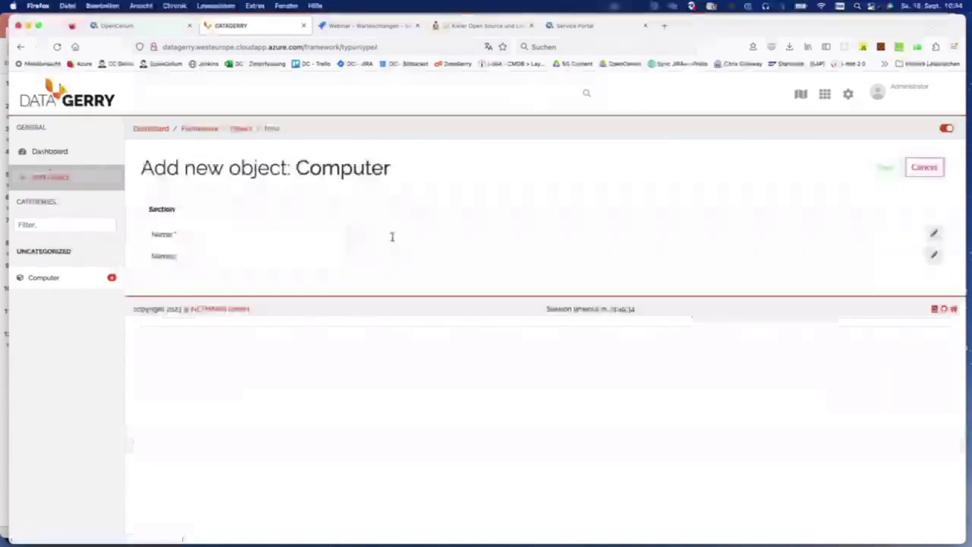
{"action": "left_click", "coordinate": [392, 236]}
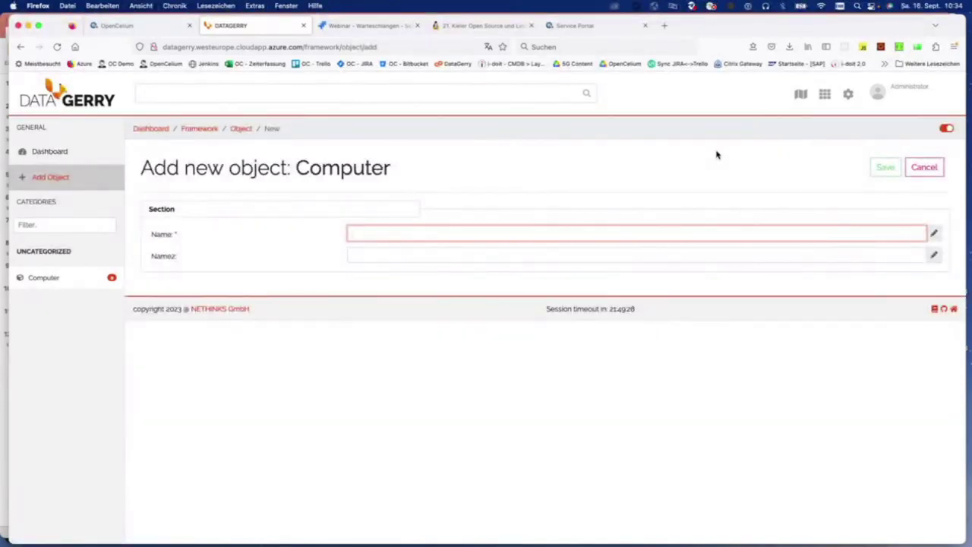
{"action": "left_click", "coordinate": [917, 169]}
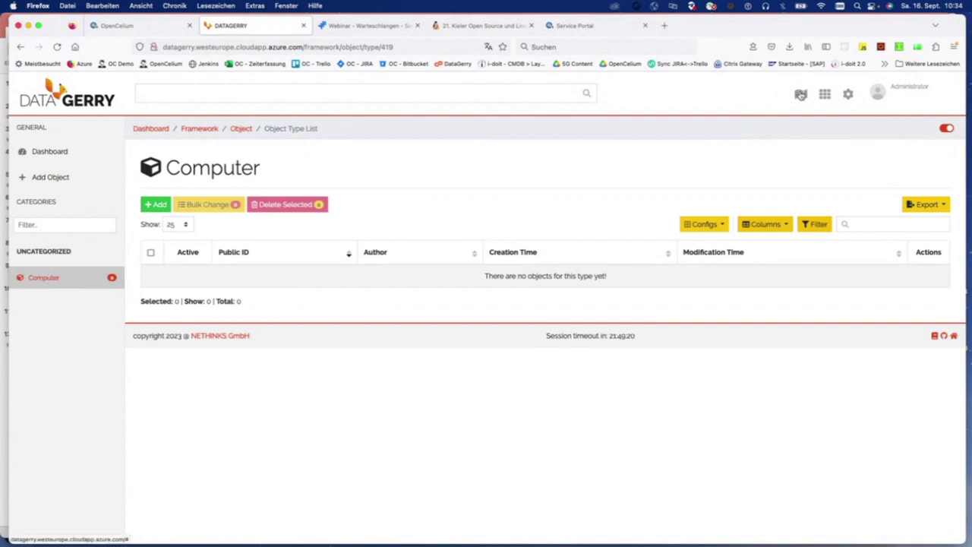
Create a category named "hardware" with the label "Hardware" and no parent category, and save it
{"action": "left_click", "coordinate": [800, 94]}
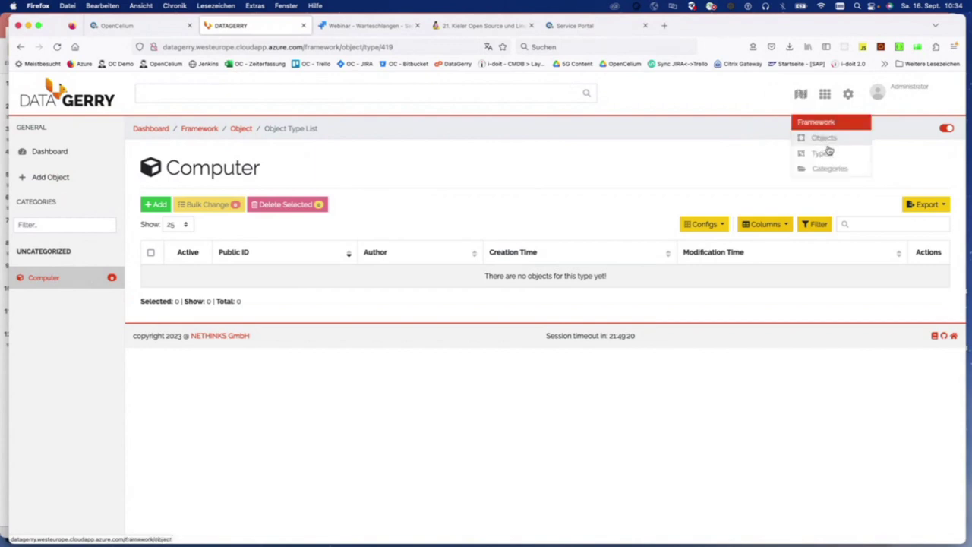
{"action": "left_click", "coordinate": [828, 168]}
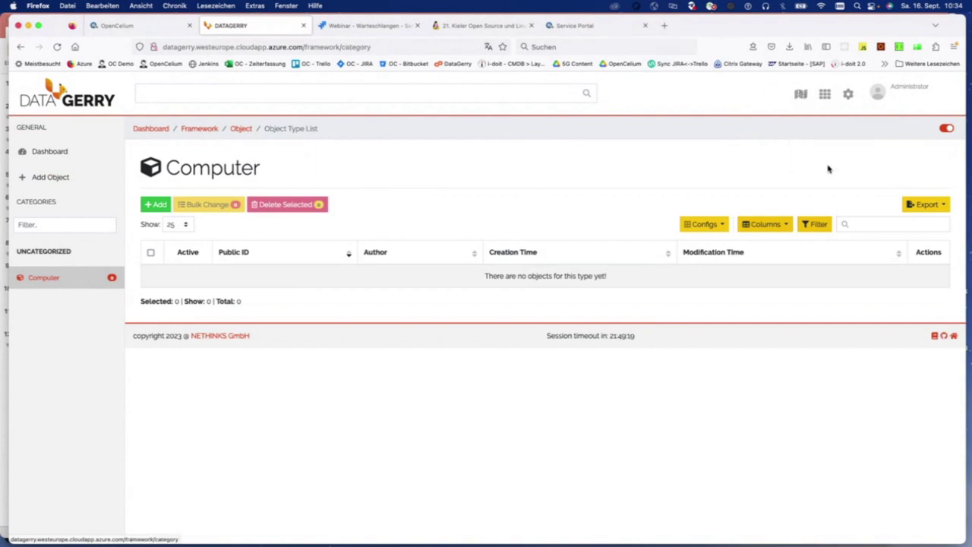
{"action": "type", "text": "rdware"}
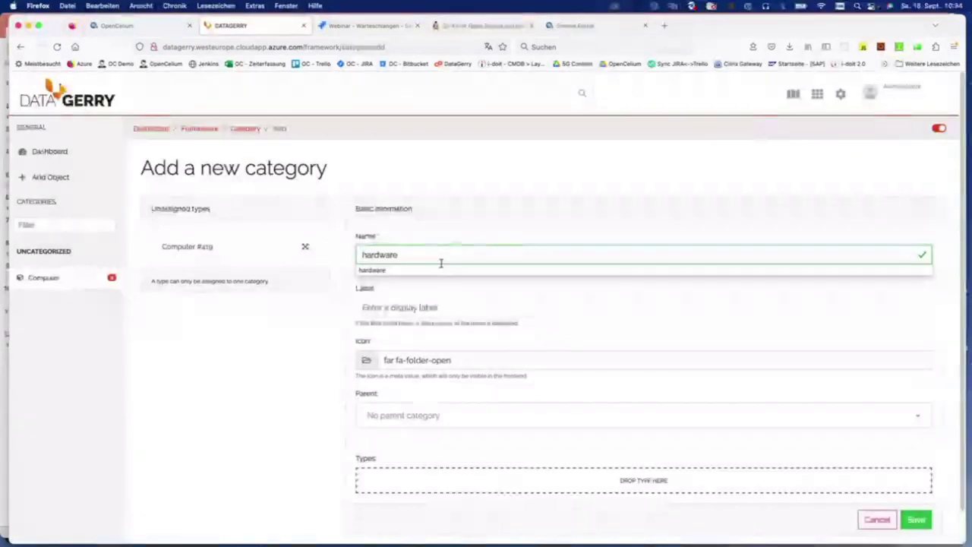
{"action": "left_click", "coordinate": [377, 303]}
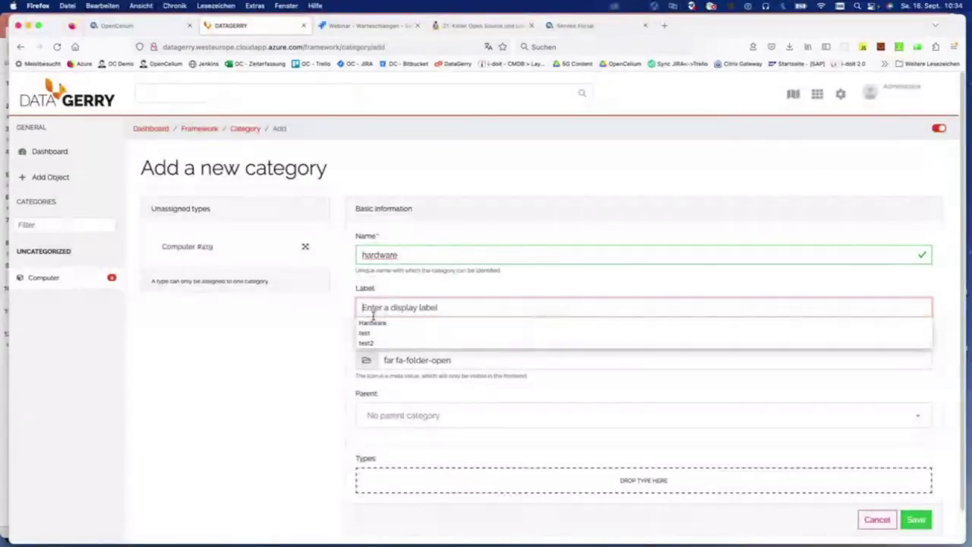
{"action": "left_click", "coordinate": [378, 319]}
{"action": "scroll", "coordinate": [759, 455], "scroll_direction": "down", "scroll_amount": 1}
{"action": "left_click", "coordinate": [914, 510]}
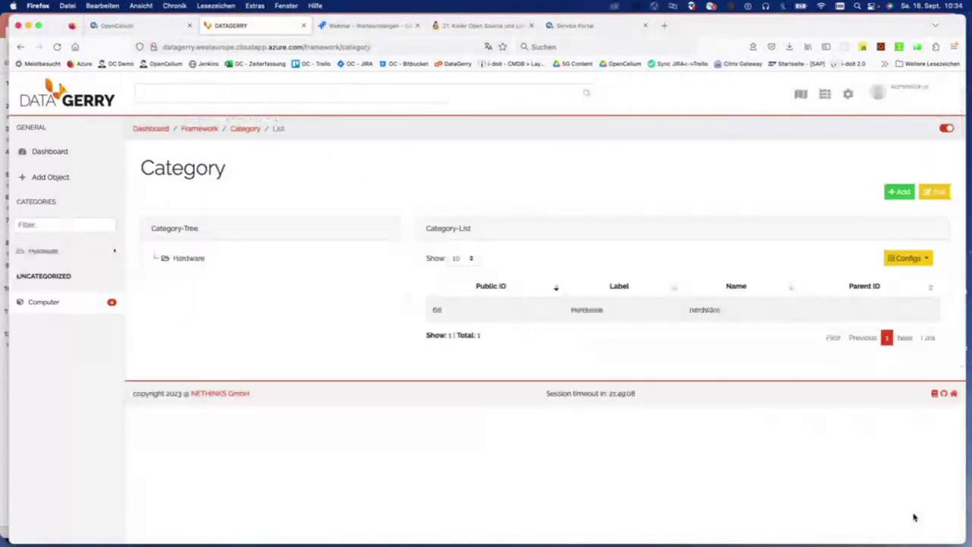
Try to move the uncategorized Computer type into the Hardware category directly in the navigation tree
{"action": "left_click", "coordinate": [69, 250]}
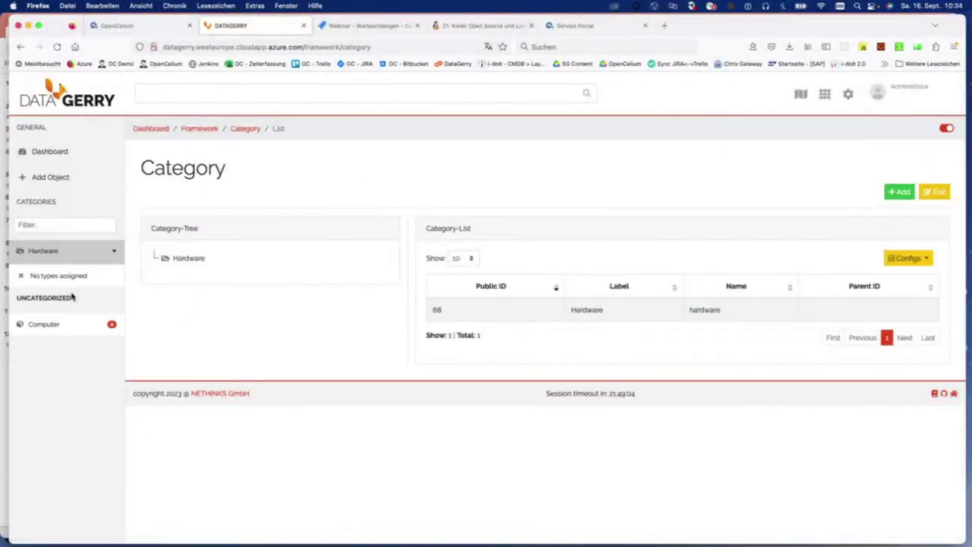
{"action": "left_click_drag", "start_coordinate": [63, 324], "coordinate": [114, 360]}
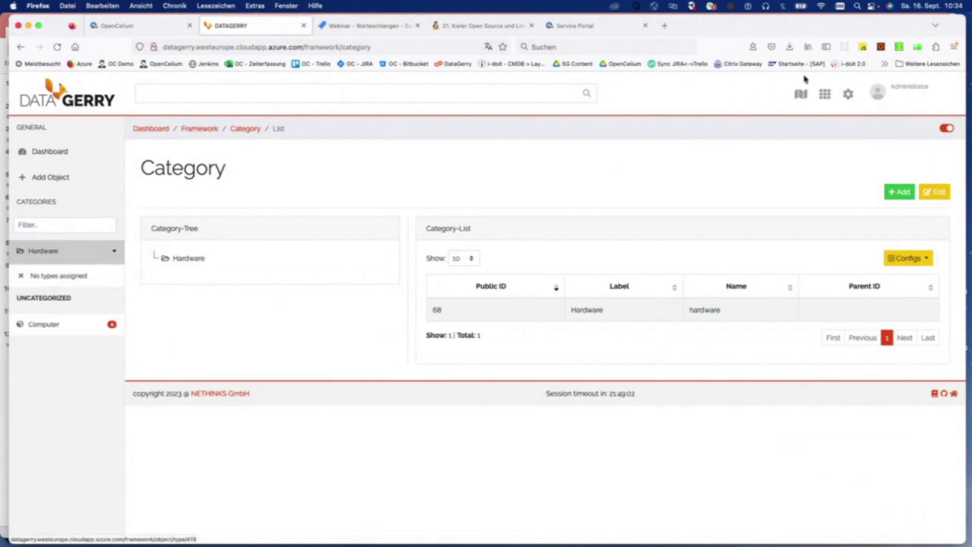
{"action": "left_click", "coordinate": [802, 93]}
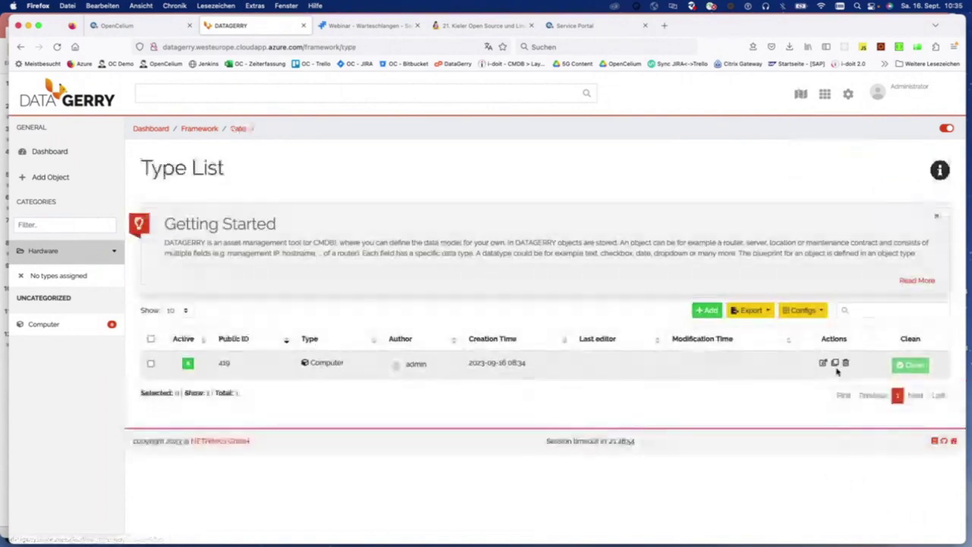
Edit the Hardware category in the category tree, assign the Computer type to it, and save
{"action": "mouse_move", "coordinate": [817, 153]}
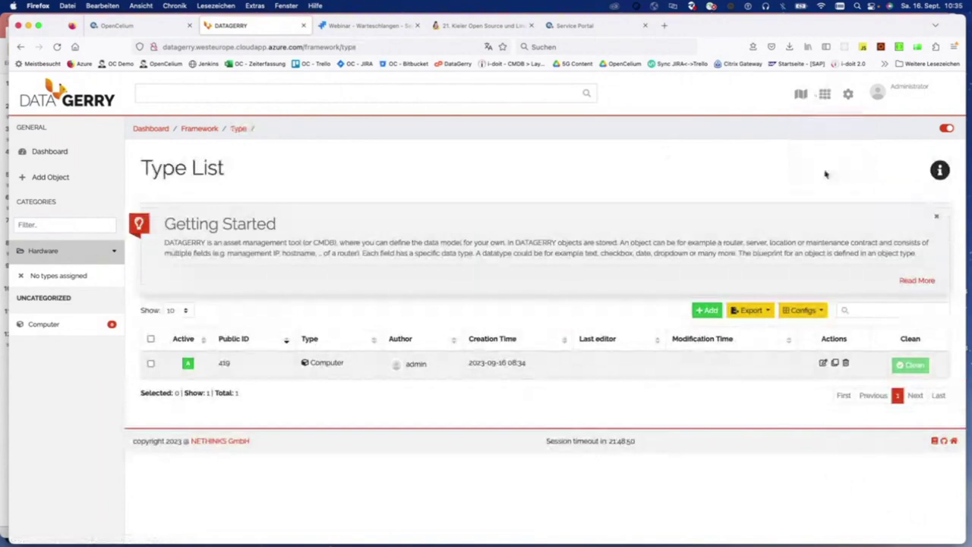
{"action": "left_click", "coordinate": [826, 175]}
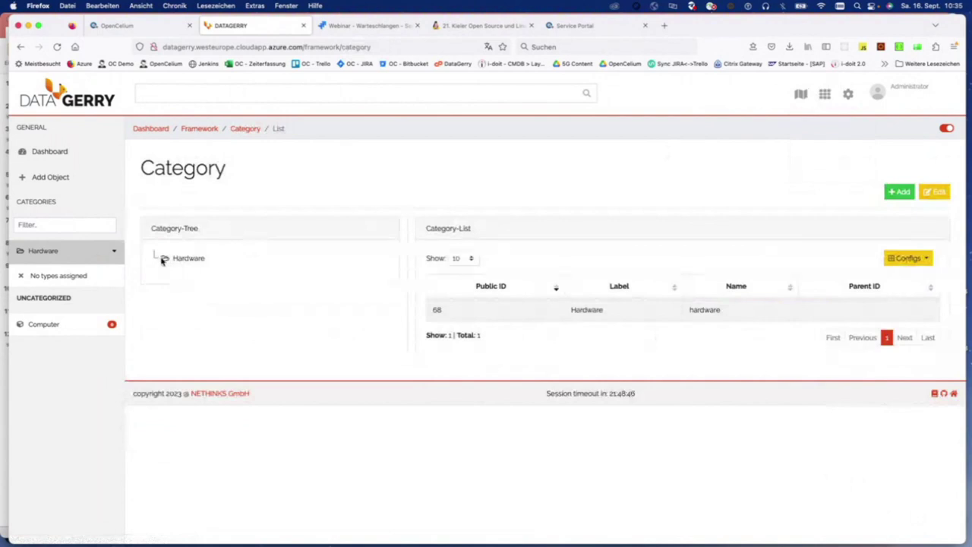
{"action": "left_click", "coordinate": [906, 261]}
{"action": "left_click", "coordinate": [802, 245]}
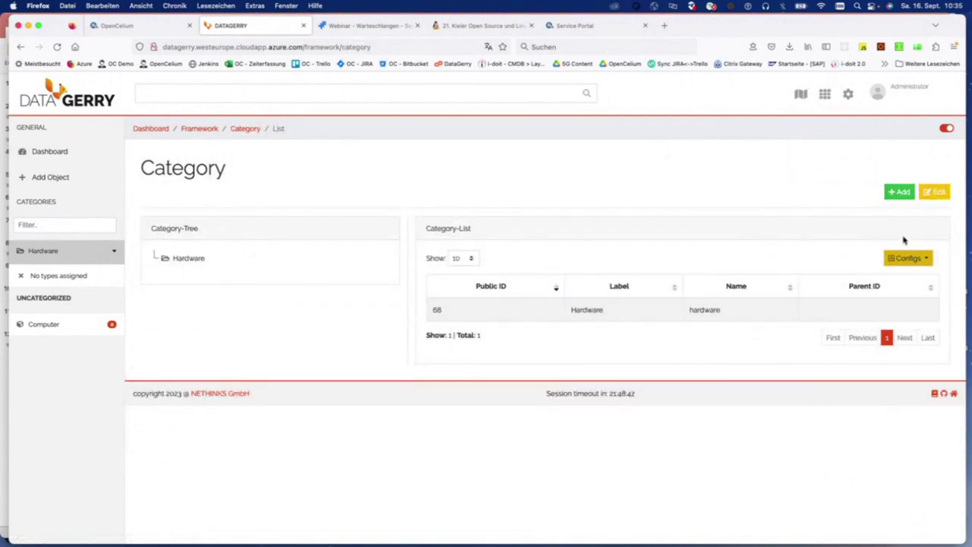
{"action": "left_click", "coordinate": [934, 191]}
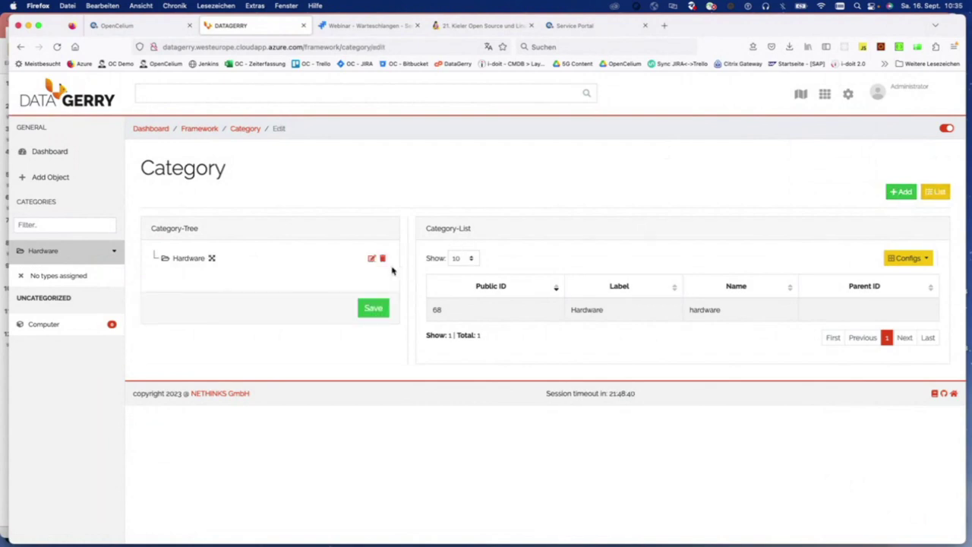
{"action": "left_click", "coordinate": [372, 259]}
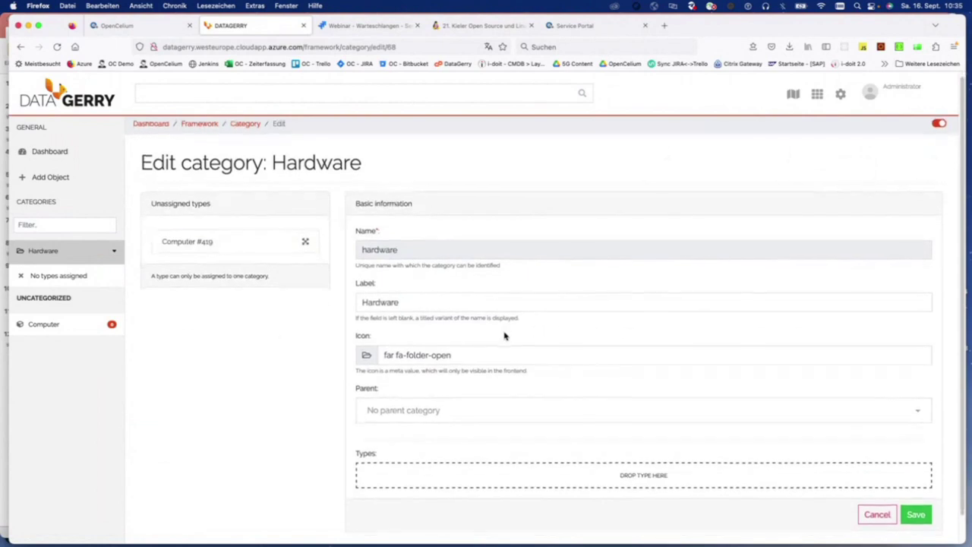
{"action": "scroll", "coordinate": [508, 334], "scroll_direction": "down", "scroll_amount": 2}
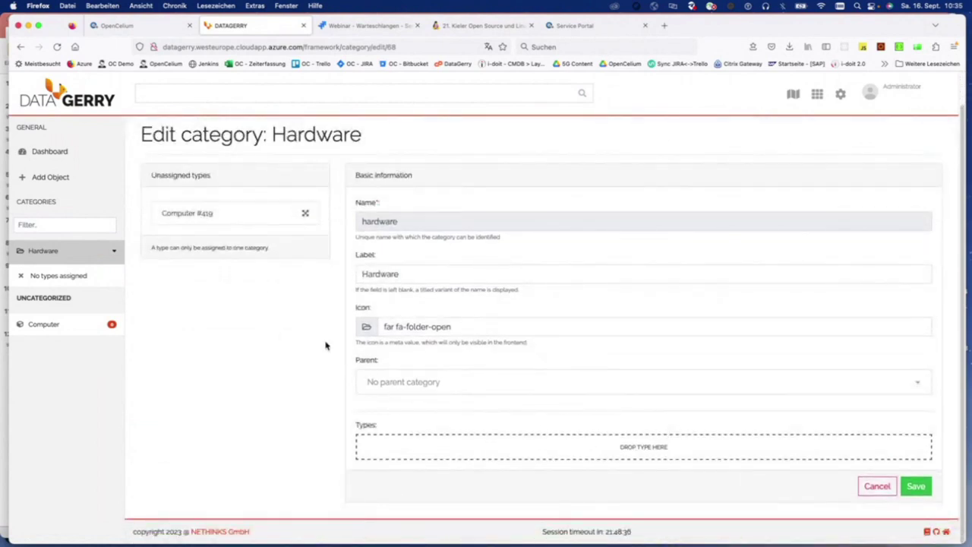
{"action": "left_click_drag", "start_coordinate": [306, 213], "coordinate": [447, 448]}
{"action": "left_click", "coordinate": [916, 486]}
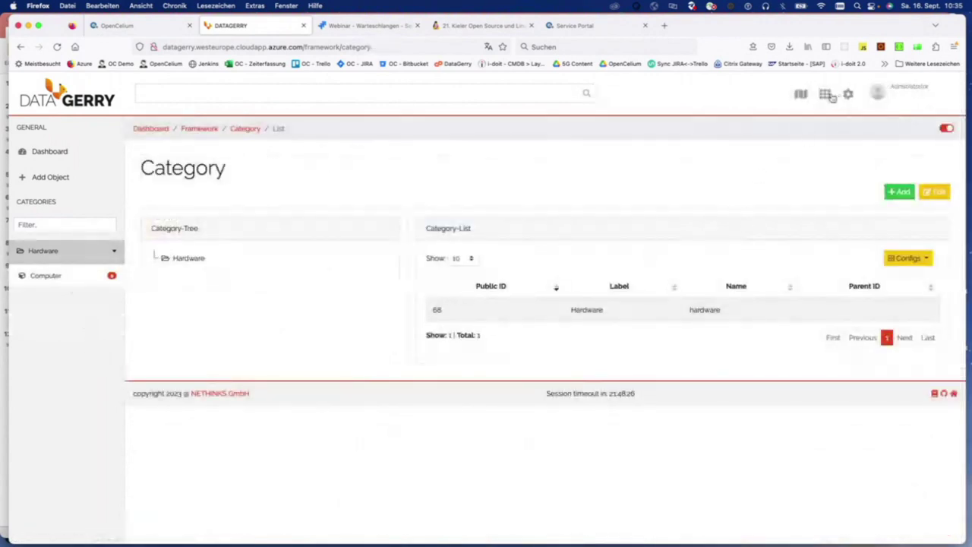
Delete the Computer type from the type list, confirming with the type name "computer", and collapse the Hardware category
{"action": "left_click", "coordinate": [800, 95]}
{"action": "left_click", "coordinate": [821, 153]}
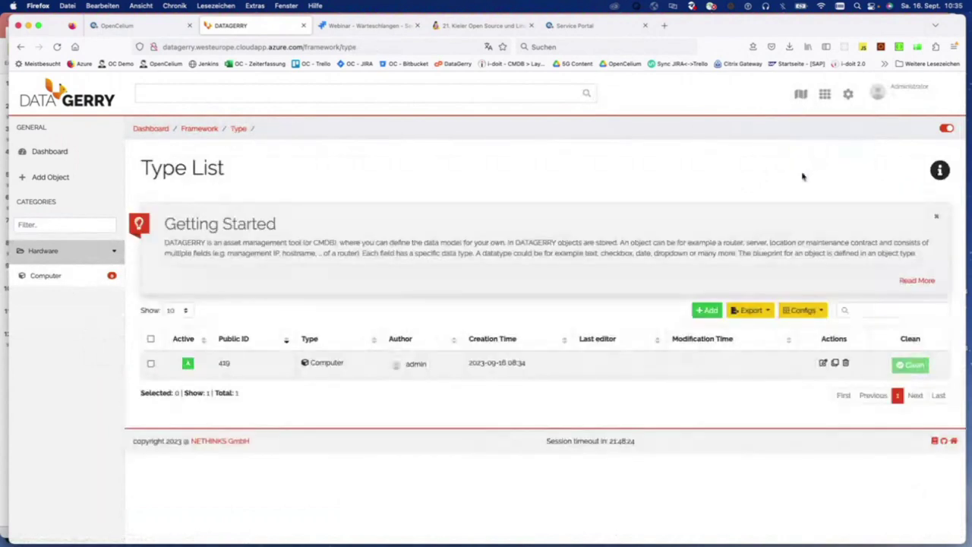
{"action": "left_click", "coordinate": [845, 364]}
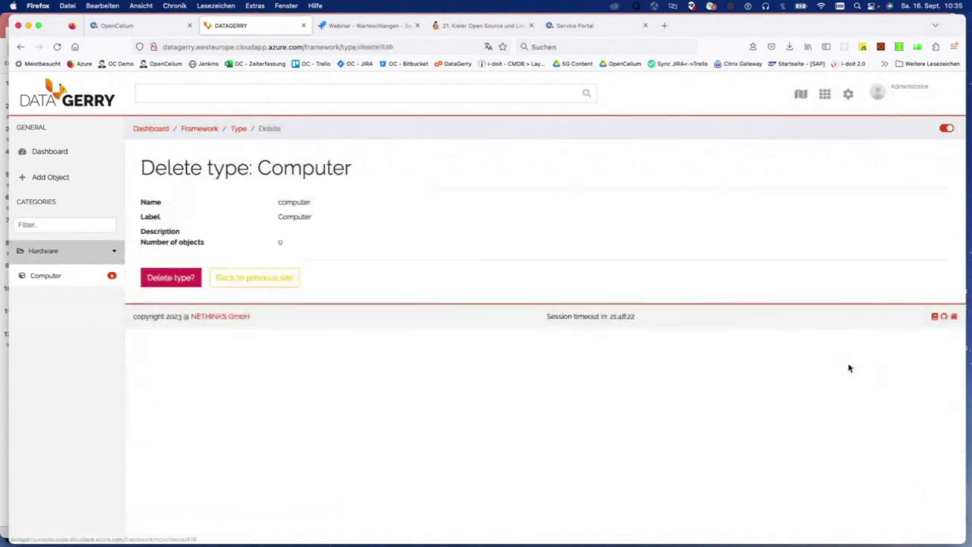
{"action": "left_click", "coordinate": [183, 280]}
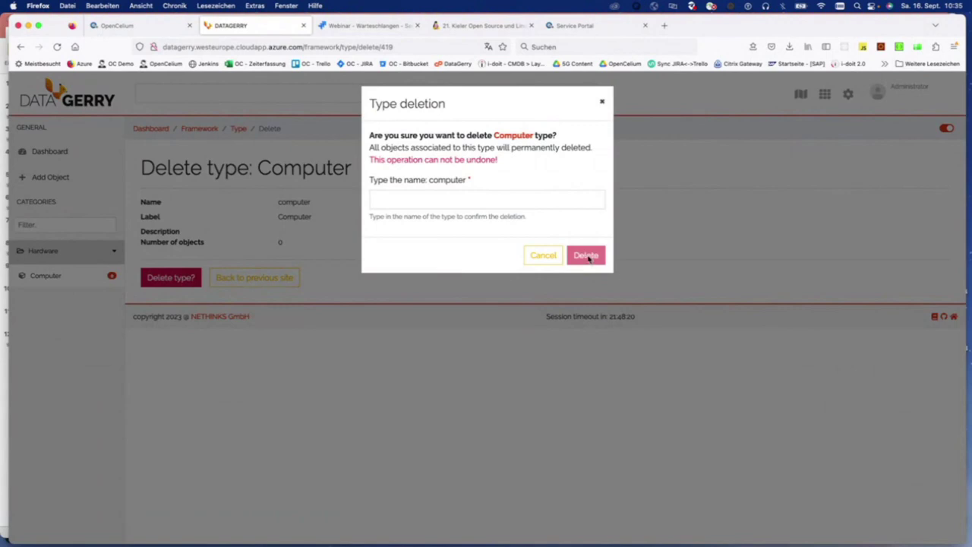
{"action": "double_click", "coordinate": [445, 182]}
{"action": "key", "text": "super+c"}
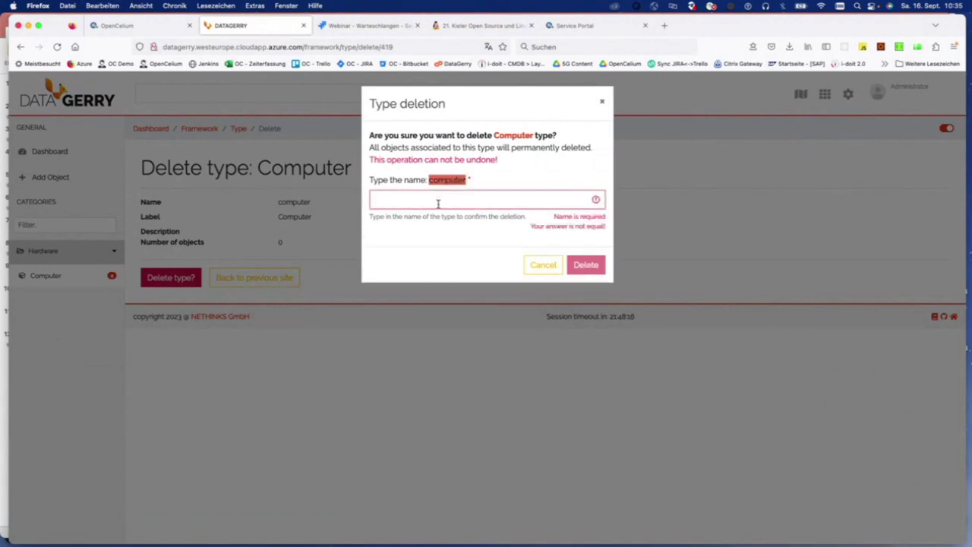
{"action": "left_click", "coordinate": [438, 203]}
{"action": "key", "text": "super+v"}
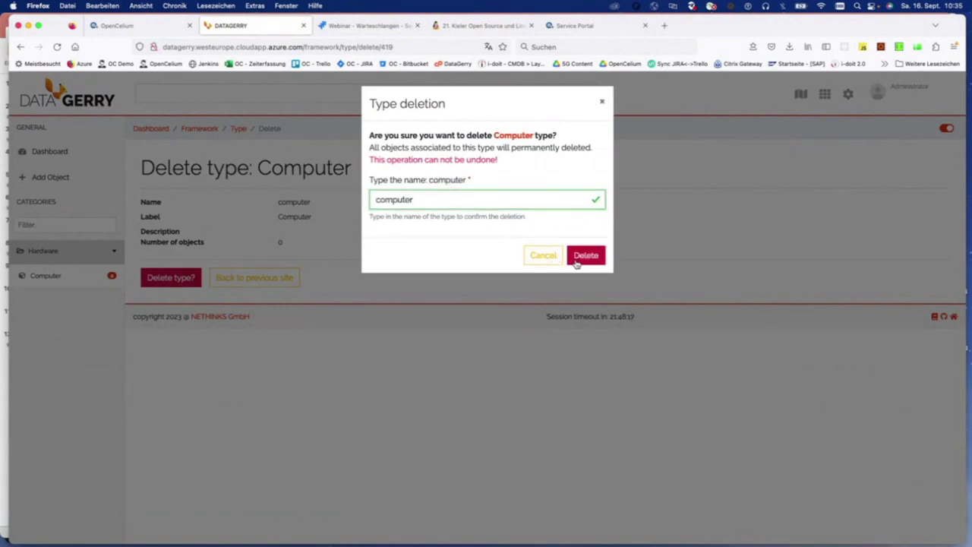
{"action": "left_click", "coordinate": [585, 255]}
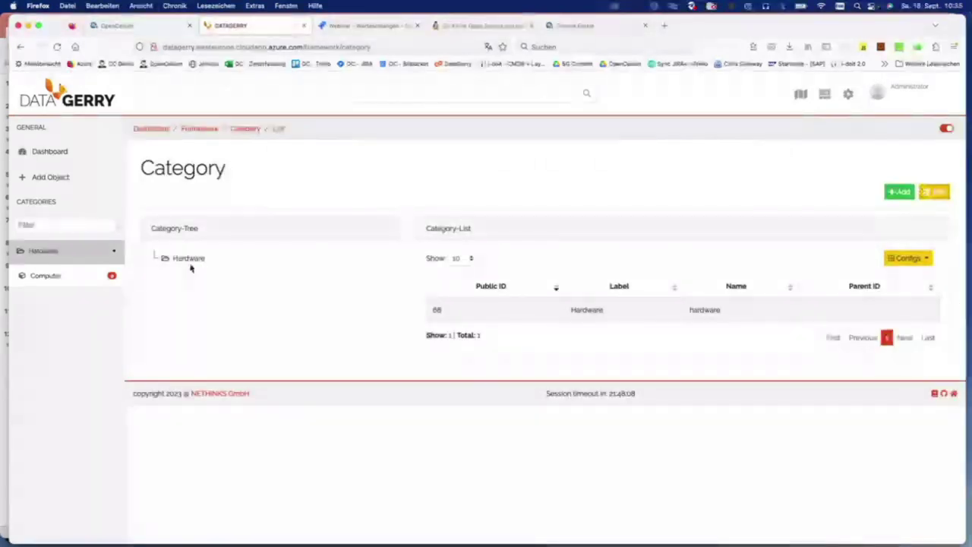
{"action": "left_click", "coordinate": [46, 251]}
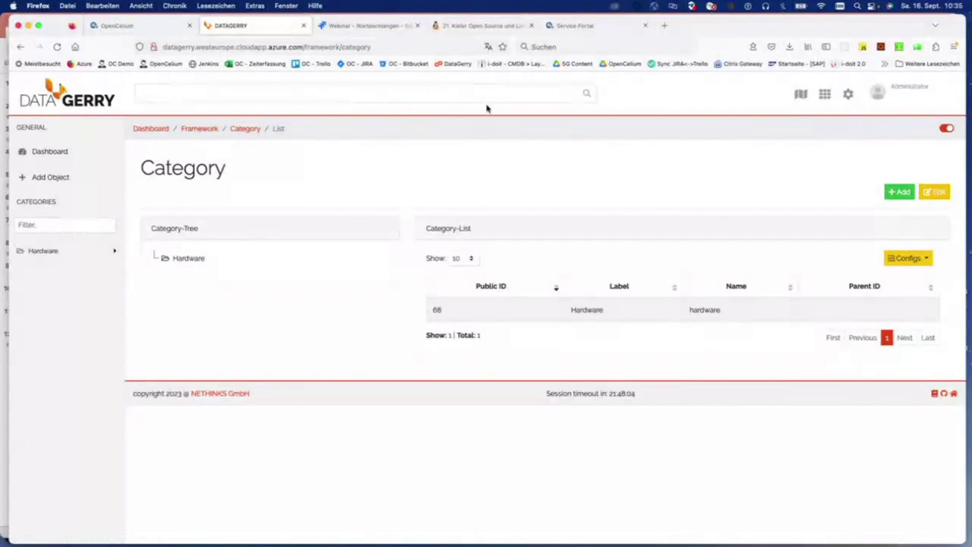
Switch to the LOGINventory remote desktop session and select the DELIGHT notebook in the Assets list to view its related data
{"action": "key", "text": "ctrl+Up"}
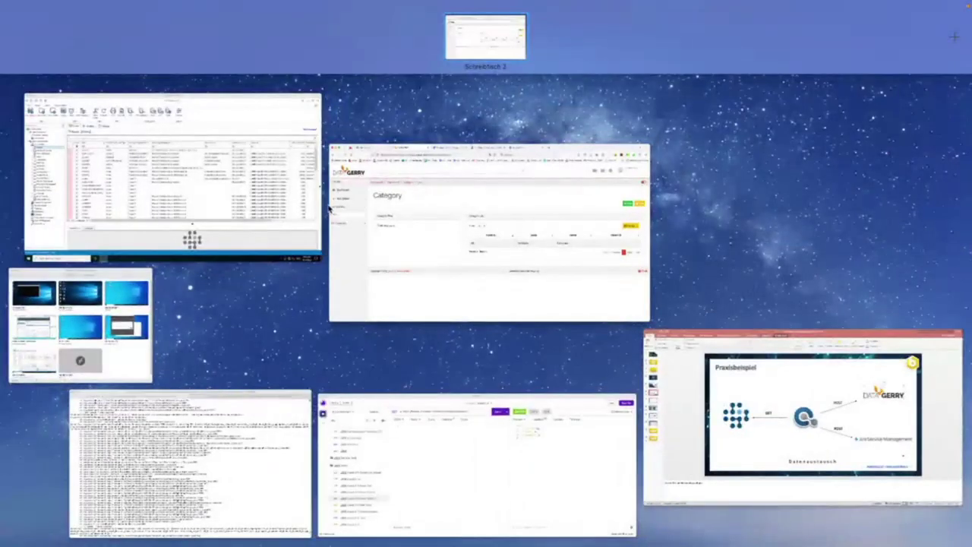
{"action": "left_click", "coordinate": [315, 207]}
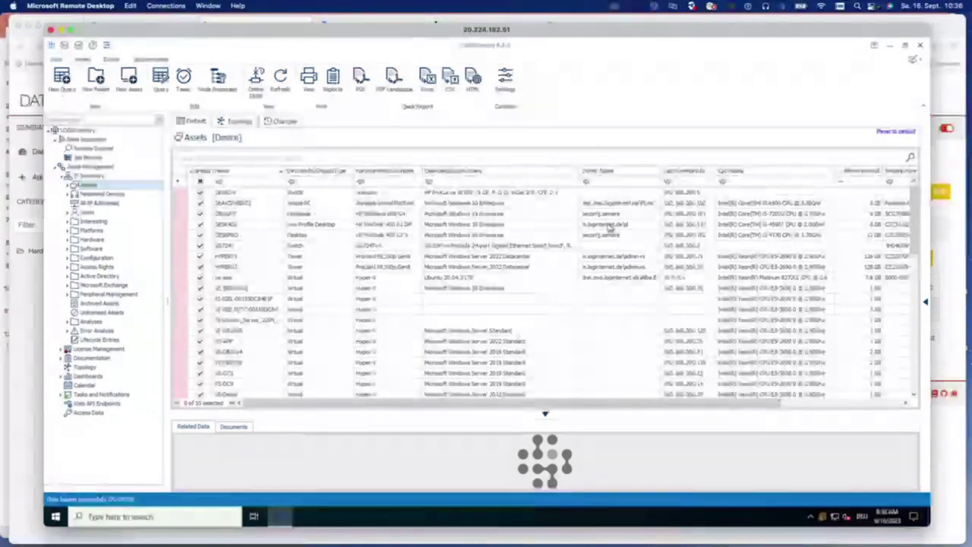
{"action": "left_click", "coordinate": [608, 215]}
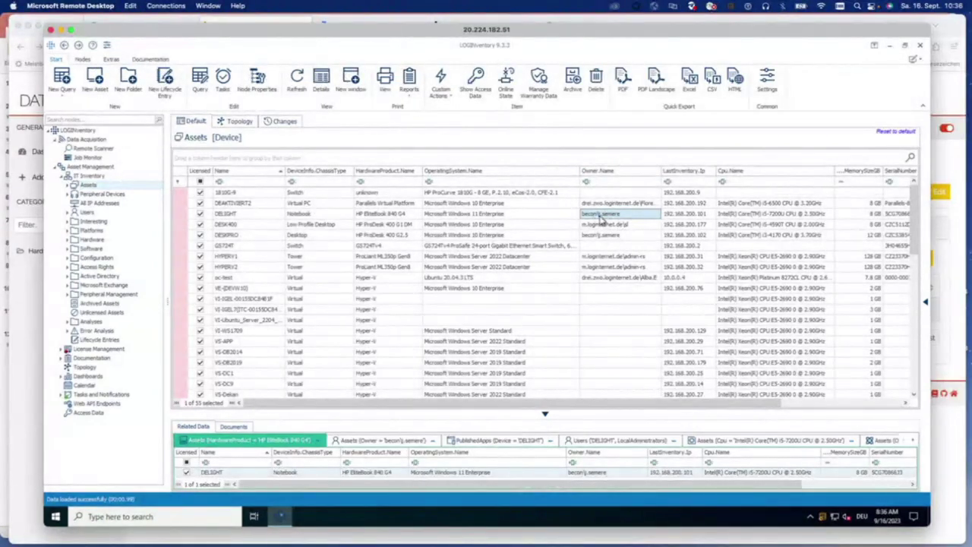
Select the owner of the DESKPRO desktop in the Assets list to view its related data, and return to the browser
{"action": "left_click", "coordinate": [600, 236]}
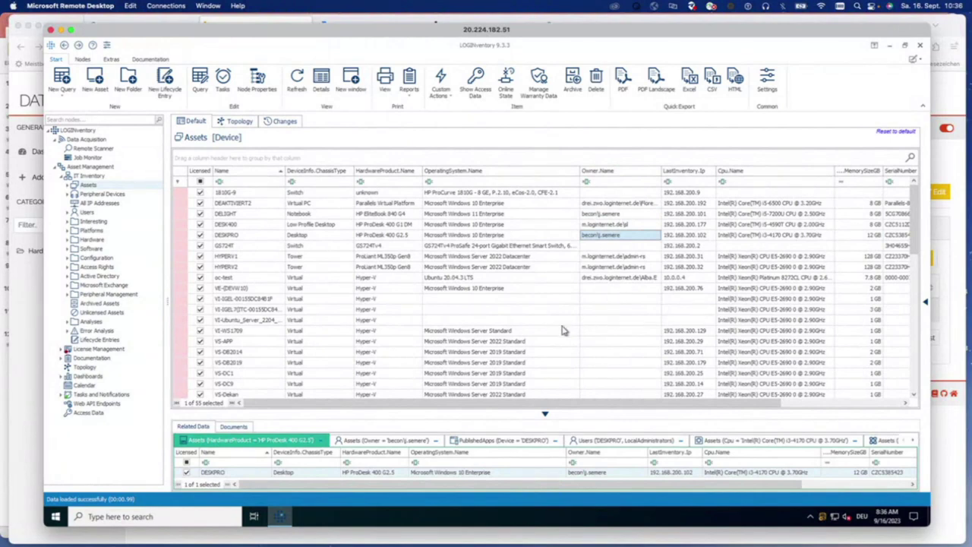
{"action": "left_click", "coordinate": [24, 350]}
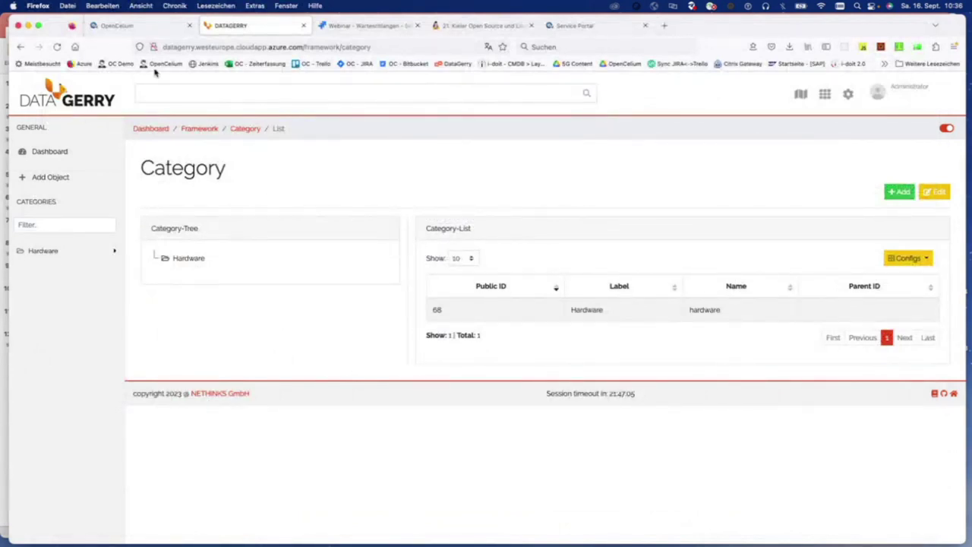
Switch to OpenCelium and filter the schedules by "data"
{"action": "left_click", "coordinate": [131, 27]}
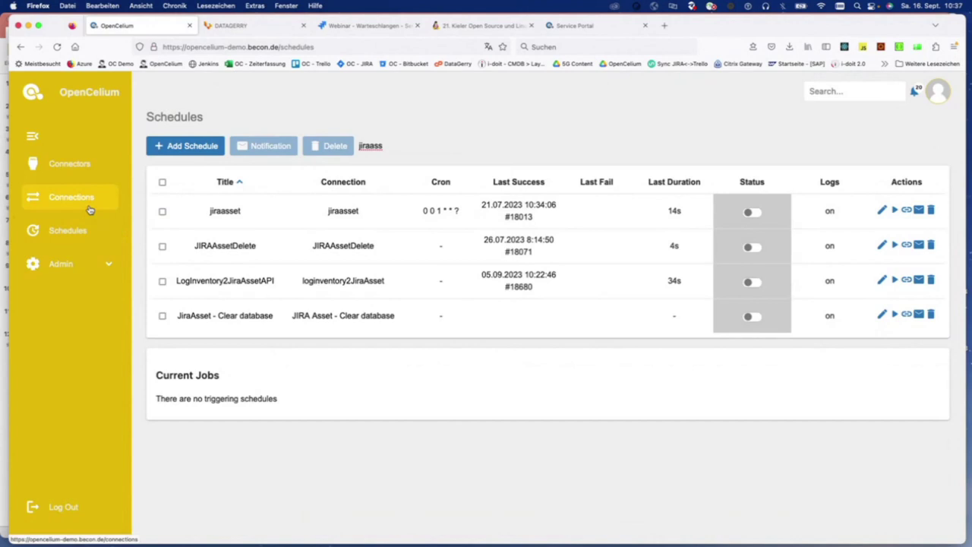
{"action": "left_click", "coordinate": [395, 147]}
{"action": "double_click", "coordinate": [395, 146]}
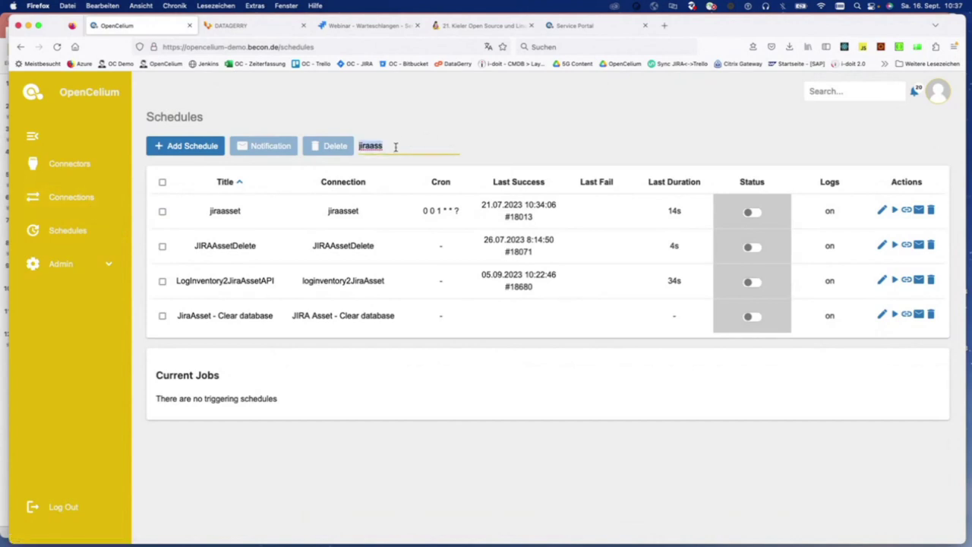
{"action": "type", "text": "data"}
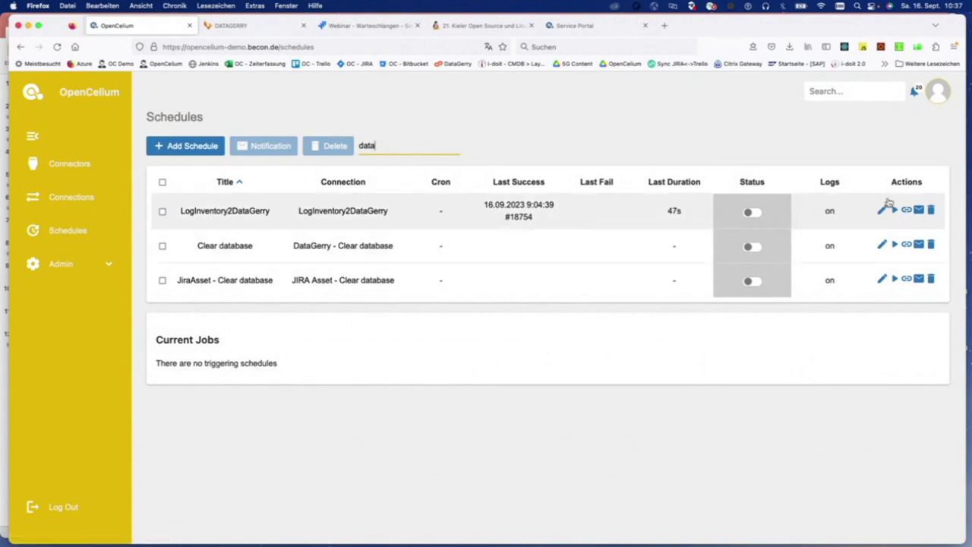
Start the Clear database schedule for DataGerry and reload the DATAGERRY category page to check its contents
{"action": "left_click", "coordinate": [896, 244]}
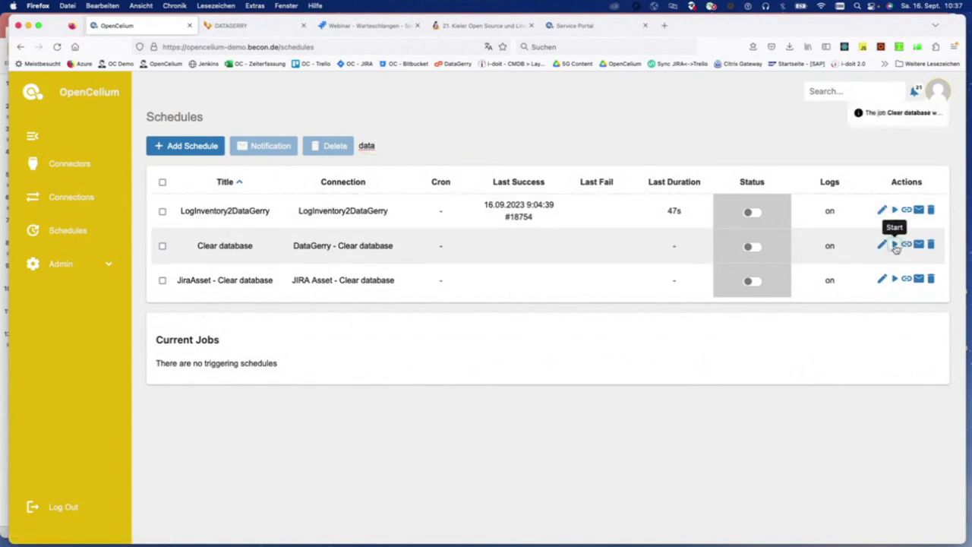
{"action": "left_click", "coordinate": [238, 28]}
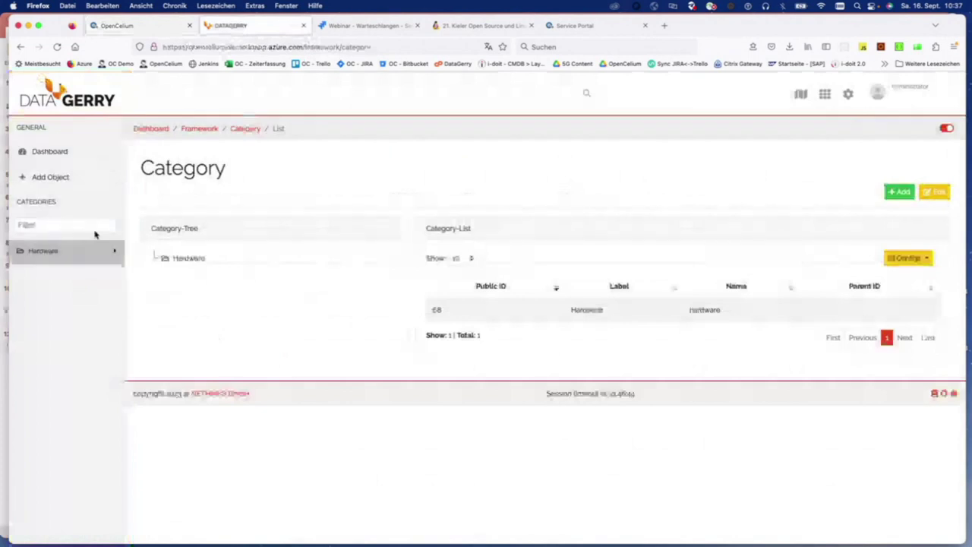
{"action": "left_click", "coordinate": [57, 47]}
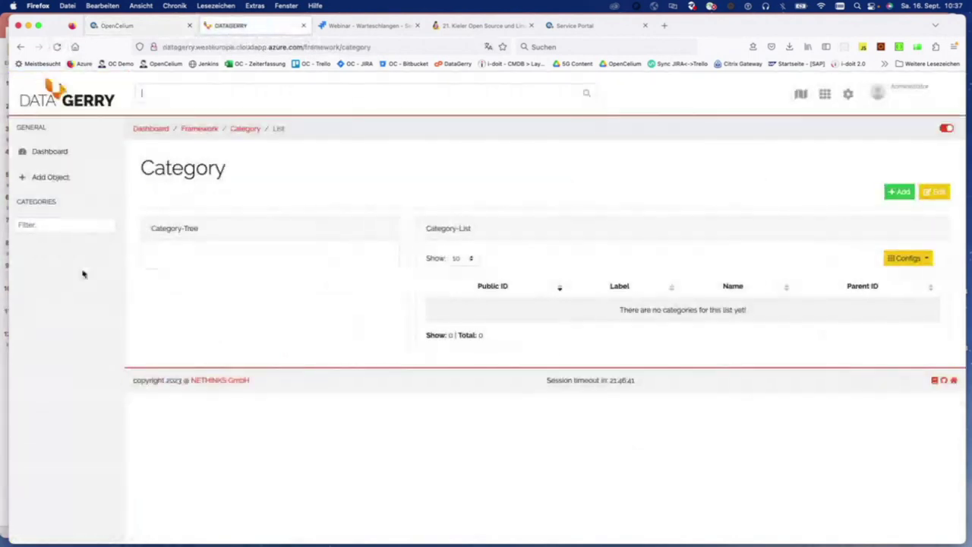
Start the LogInventory2DataGerry schedule in OpenCelium and refresh the DATAGERRY dashboard to follow the import
{"action": "left_click", "coordinate": [155, 26]}
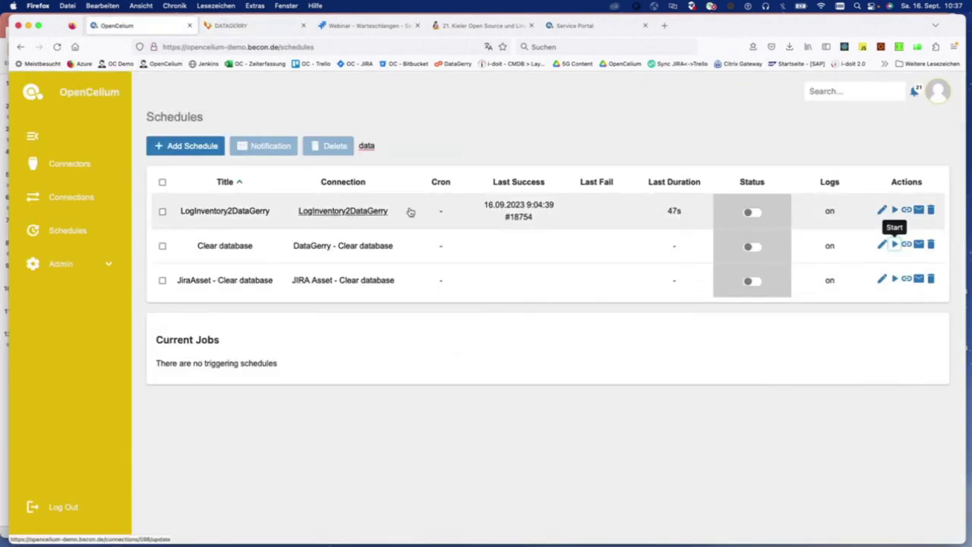
{"action": "left_click", "coordinate": [895, 211]}
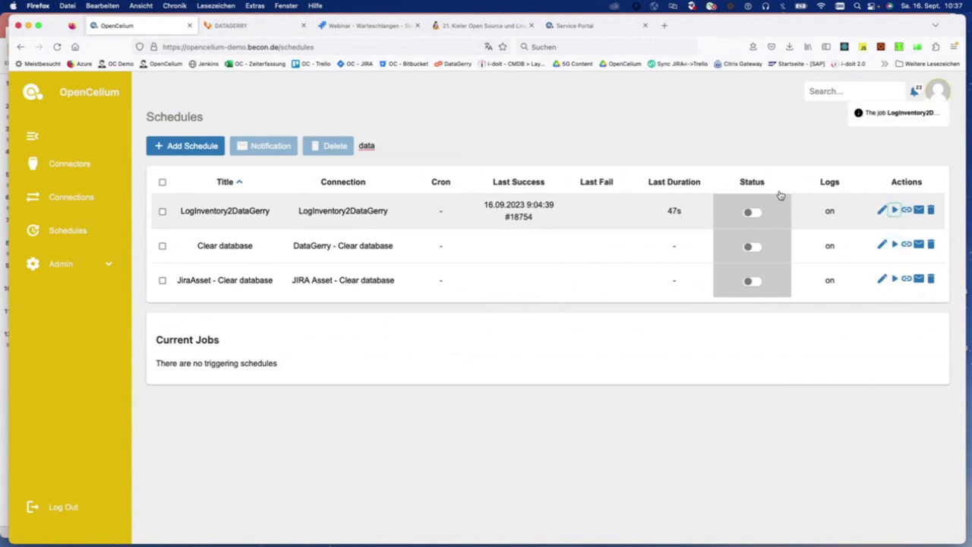
{"action": "left_click", "coordinate": [240, 27]}
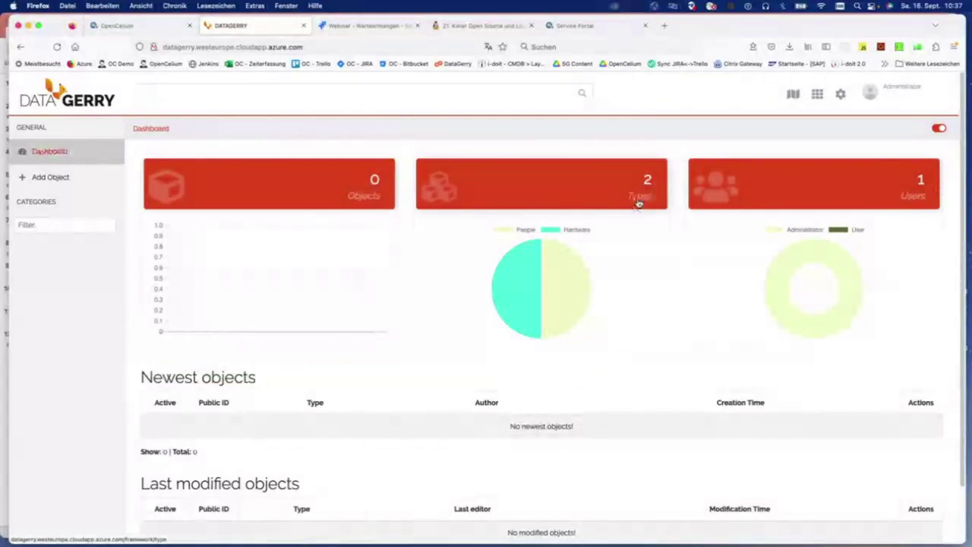
{"action": "left_click", "coordinate": [57, 47]}
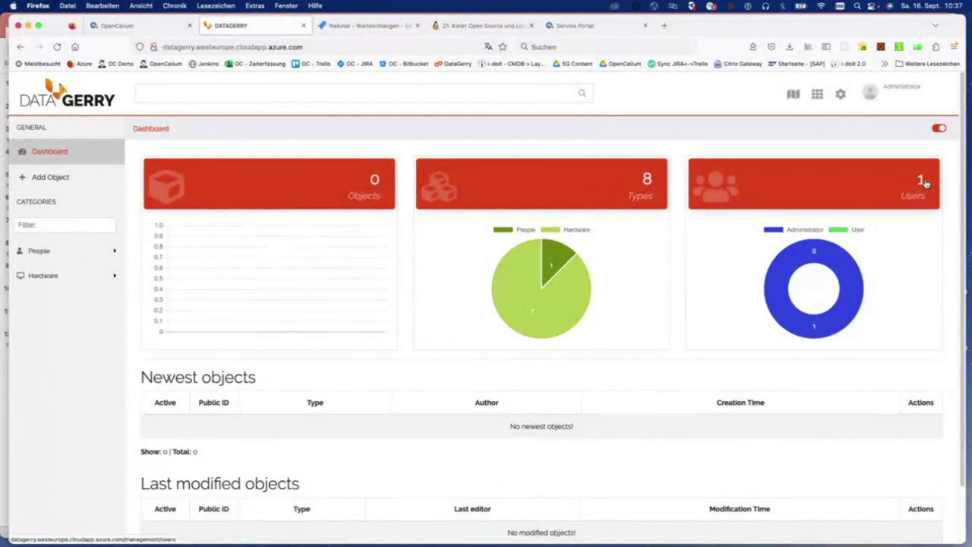
{"action": "left_click", "coordinate": [97, 252]}
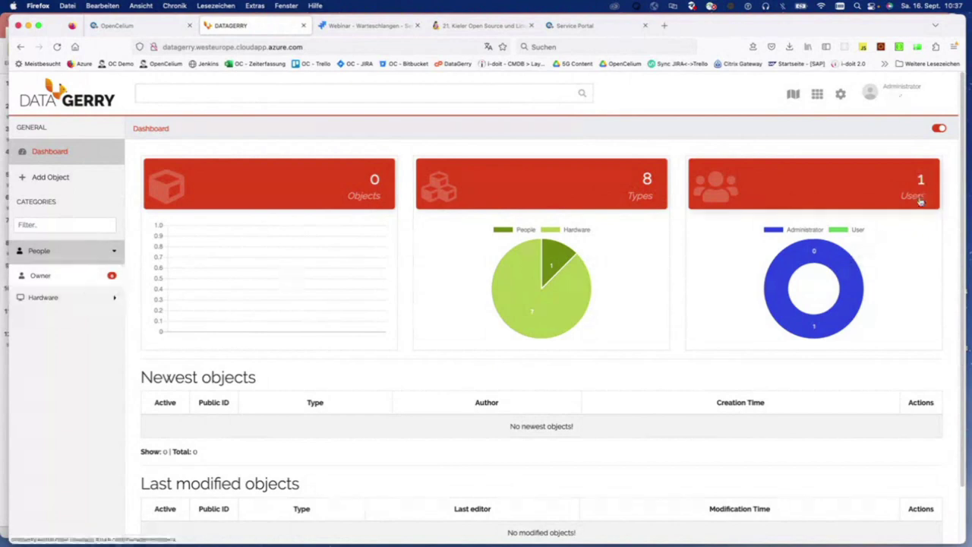
{"action": "left_click", "coordinate": [58, 47]}
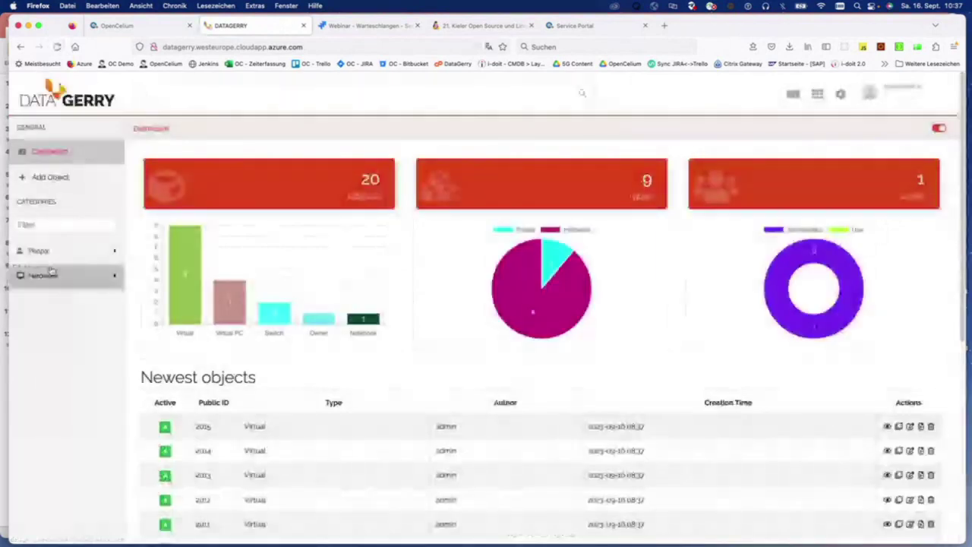
Expand the Hardware and People categories, open the imported Owner object, and examine its details and the objects referencing it
{"action": "left_click", "coordinate": [47, 275]}
{"action": "left_click", "coordinate": [59, 254]}
{"action": "left_click", "coordinate": [61, 278]}
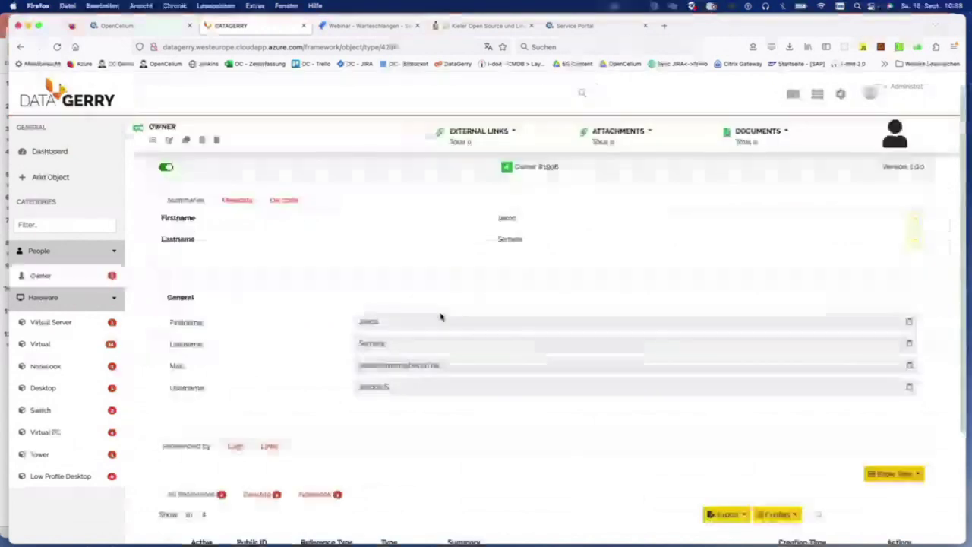
{"action": "scroll", "coordinate": [441, 317], "scroll_direction": "down", "scroll_amount": 4}
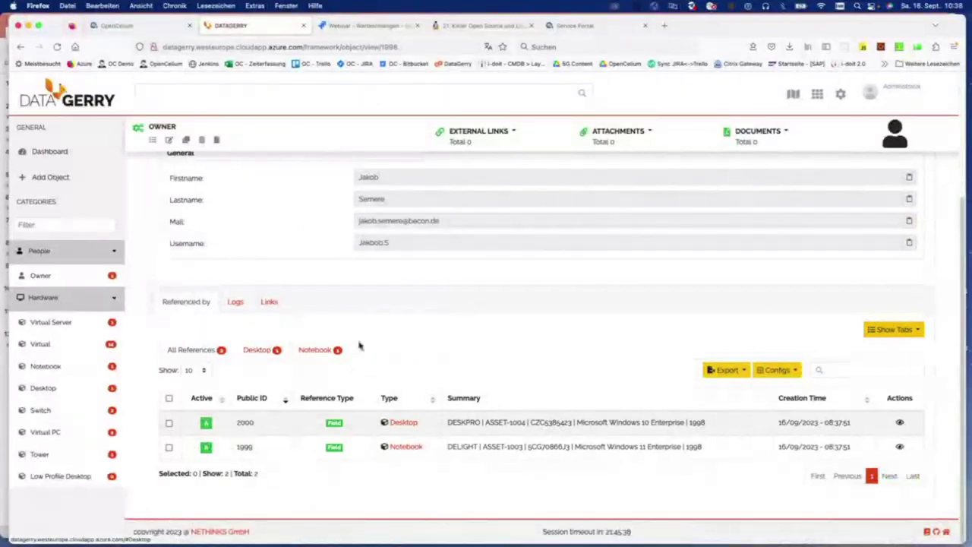
{"action": "scroll", "coordinate": [405, 282], "scroll_direction": "up", "scroll_amount": 1}
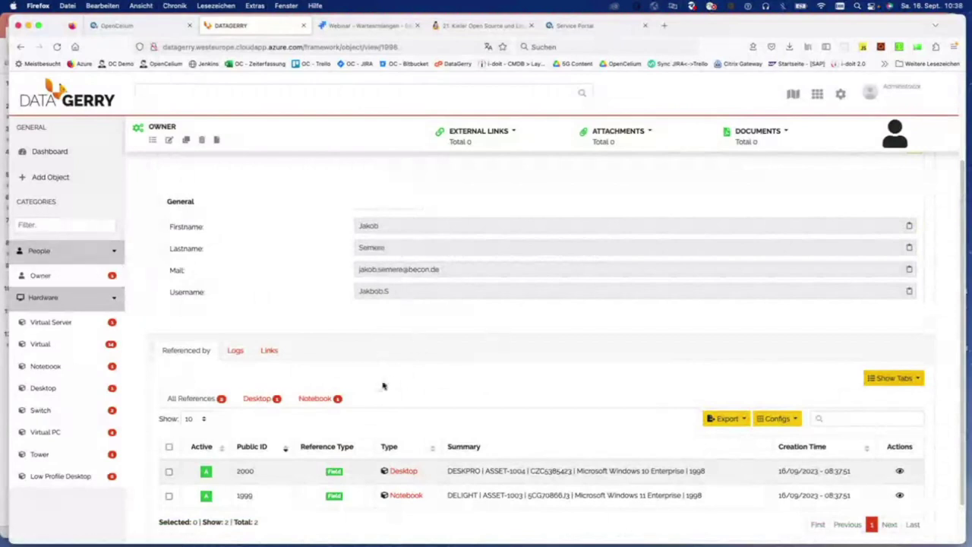
{"action": "scroll", "coordinate": [382, 386], "scroll_direction": "down", "scroll_amount": 1}
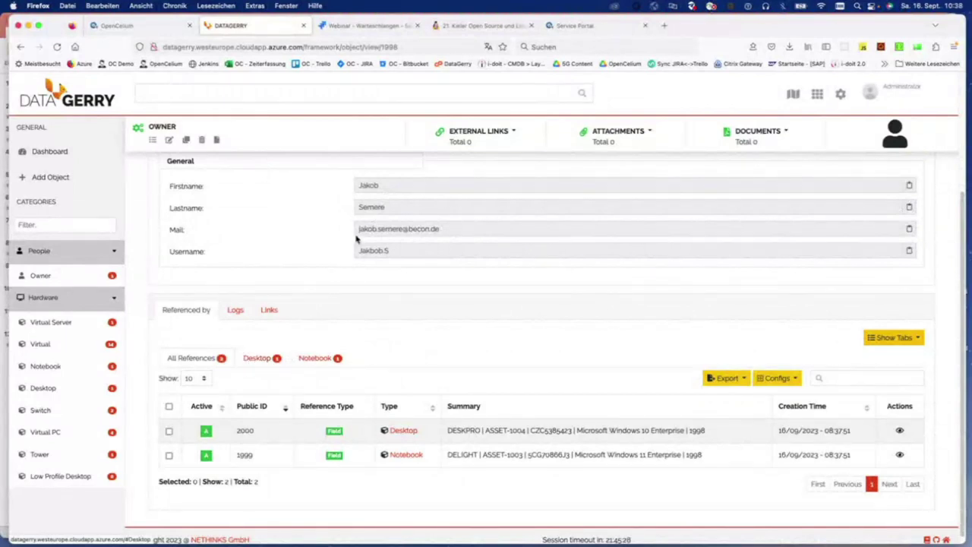
Open the DESKPRO object from the owner's Desktop references and examine its summary and detail sections
{"action": "left_click", "coordinate": [316, 359]}
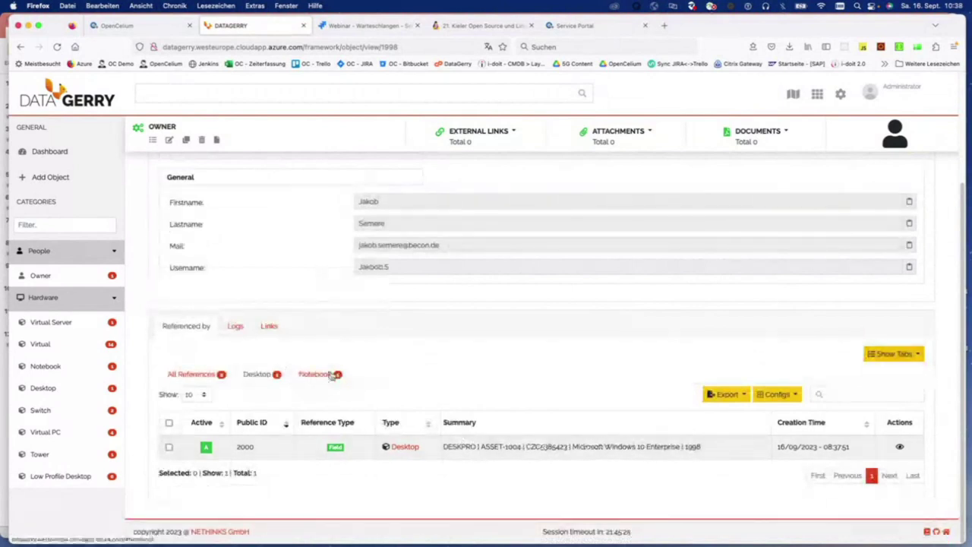
{"action": "left_click", "coordinate": [900, 448]}
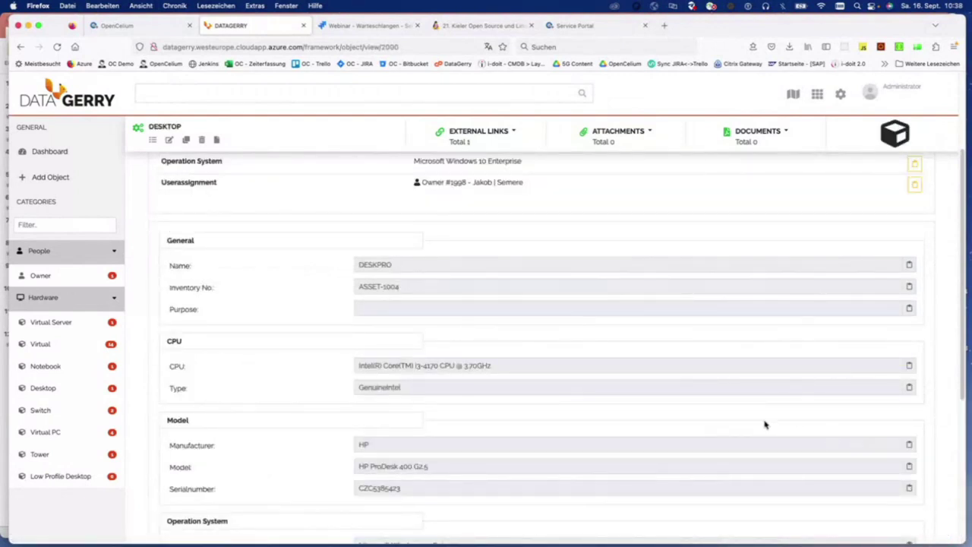
{"action": "scroll", "coordinate": [468, 330], "scroll_direction": "up", "scroll_amount": 3}
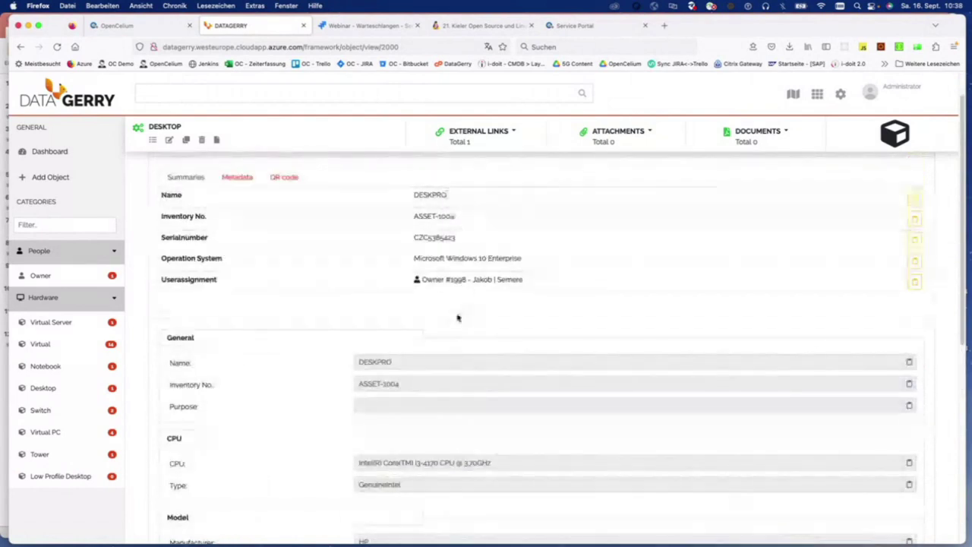
{"action": "scroll", "coordinate": [455, 300], "scroll_direction": "up", "scroll_amount": 1}
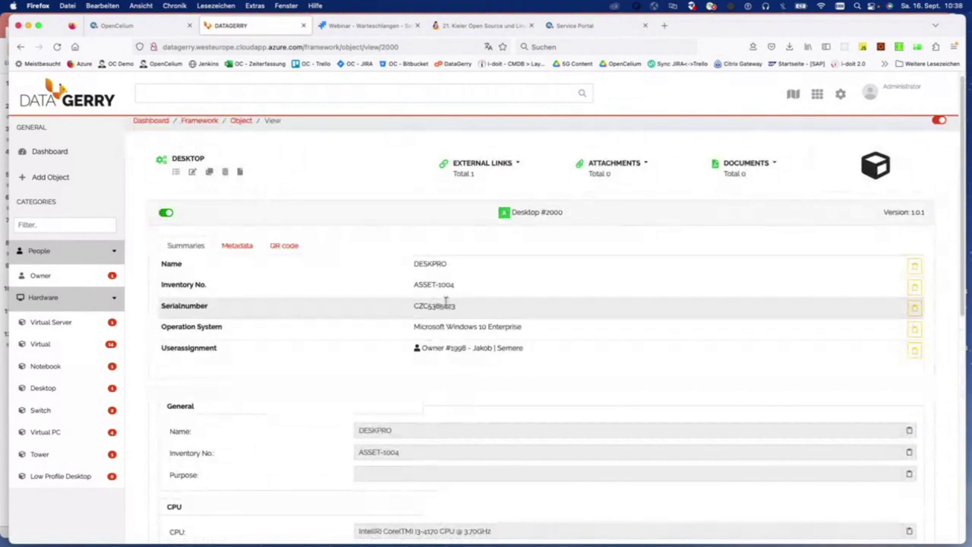
{"action": "scroll", "coordinate": [446, 301], "scroll_direction": "down", "scroll_amount": 3}
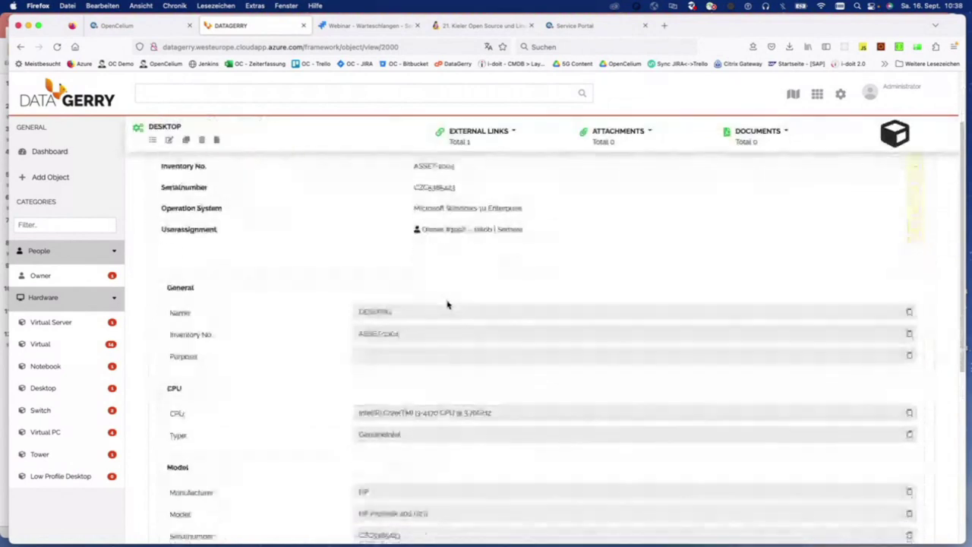
{"action": "scroll", "coordinate": [447, 304], "scroll_direction": "down", "scroll_amount": 3}
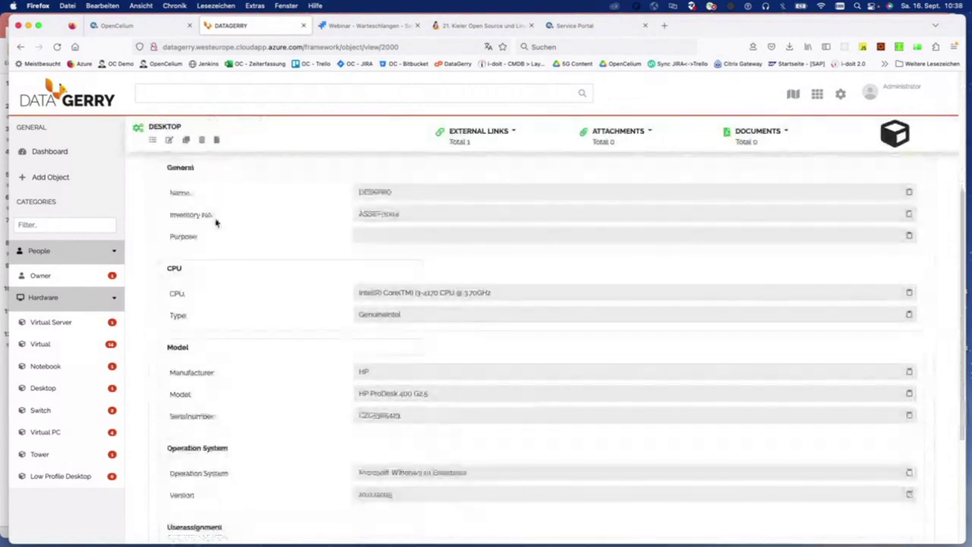
Highlight the General and CPU field labels of DESKPRO and examine the remaining sections down to Userassignment
{"action": "left_click_drag", "start_coordinate": [165, 164], "coordinate": [224, 237]}
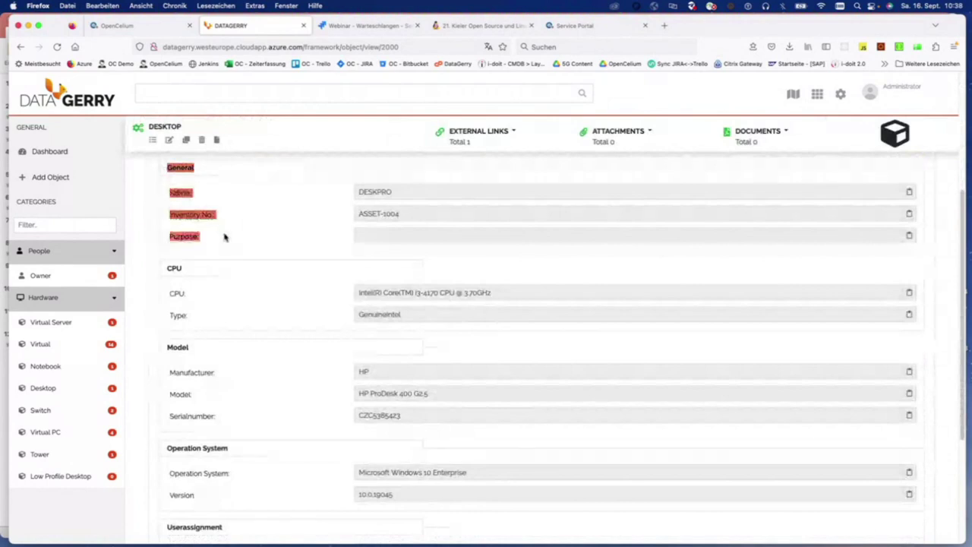
{"action": "left_click", "coordinate": [180, 177]}
{"action": "left_click_drag", "start_coordinate": [167, 164], "coordinate": [219, 242]}
{"action": "left_click_drag", "start_coordinate": [173, 267], "coordinate": [200, 302]}
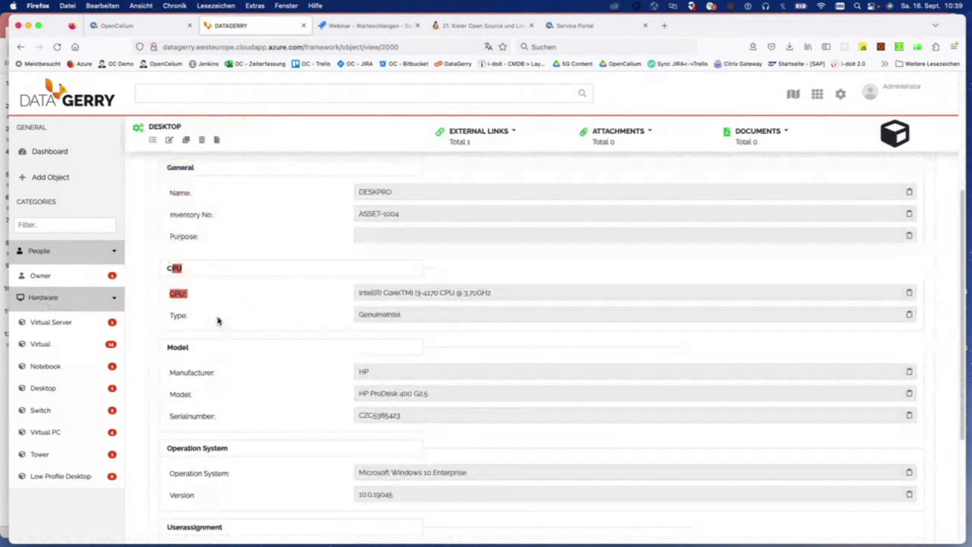
{"action": "scroll", "coordinate": [218, 320], "scroll_direction": "down", "scroll_amount": 2}
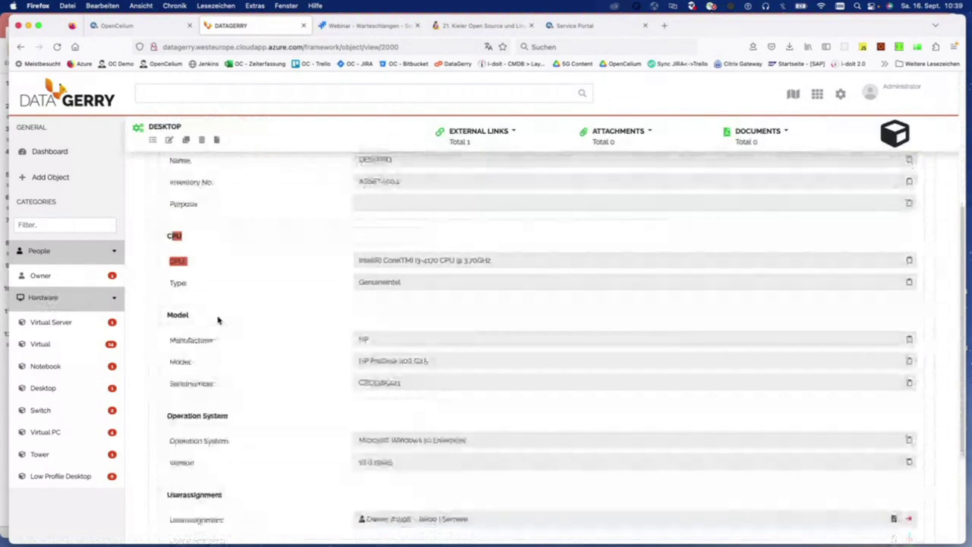
{"action": "scroll", "coordinate": [218, 320], "scroll_direction": "down", "scroll_amount": 2}
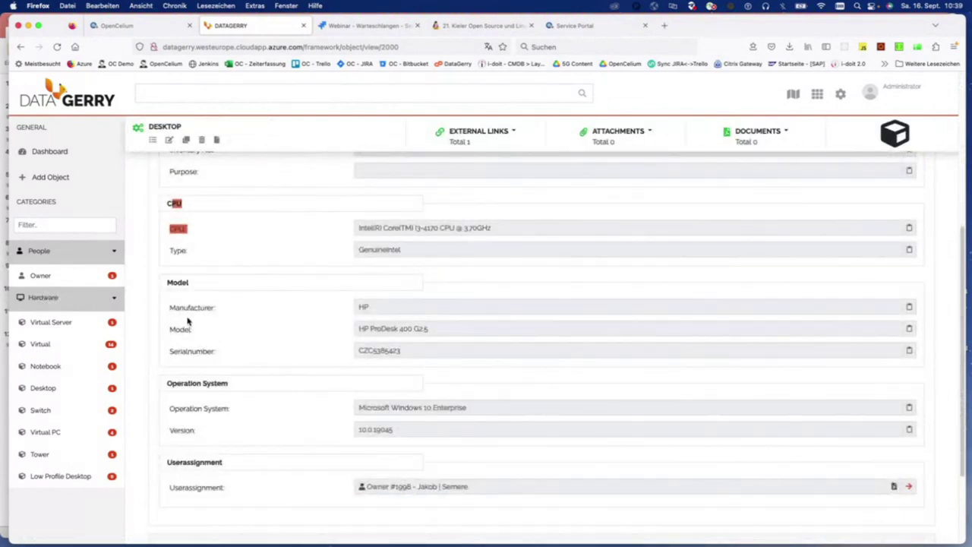
Open the LogInventory2DataGerry connection in OpenCelium and examine its DataGerry workflow from the category checks to the object updates
{"action": "left_click", "coordinate": [132, 25]}
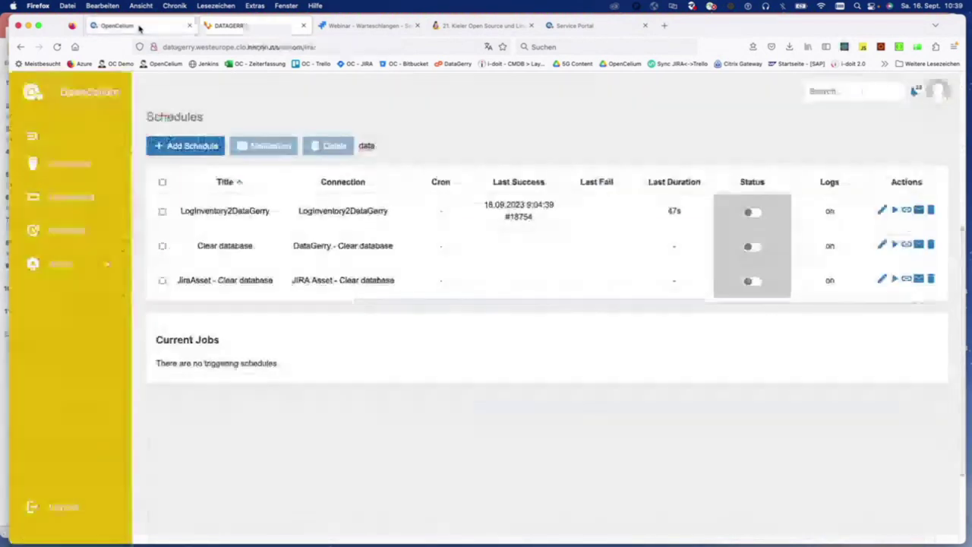
{"action": "left_click", "coordinate": [337, 212]}
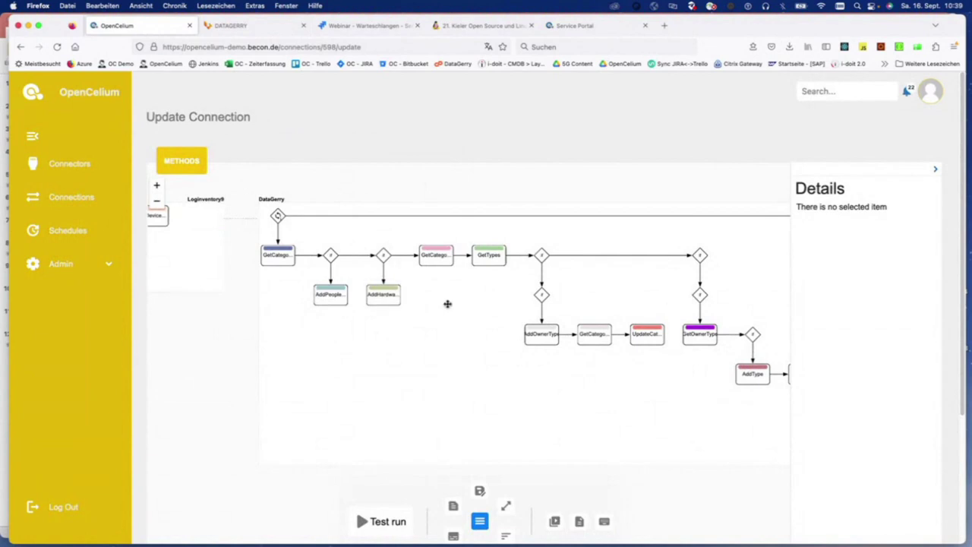
{"action": "left_click_drag", "start_coordinate": [479, 367], "coordinate": [345, 362]}
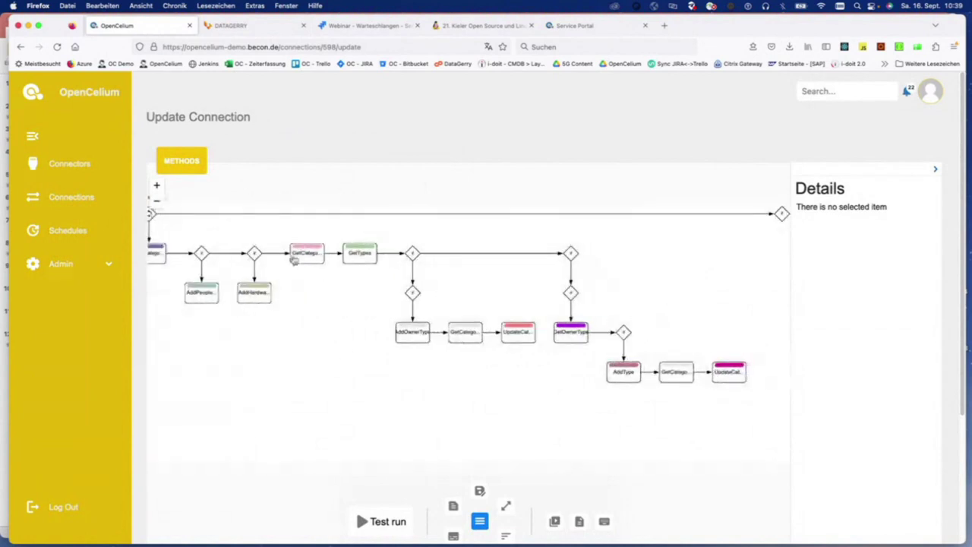
{"action": "left_click_drag", "start_coordinate": [698, 325], "coordinate": [354, 324]}
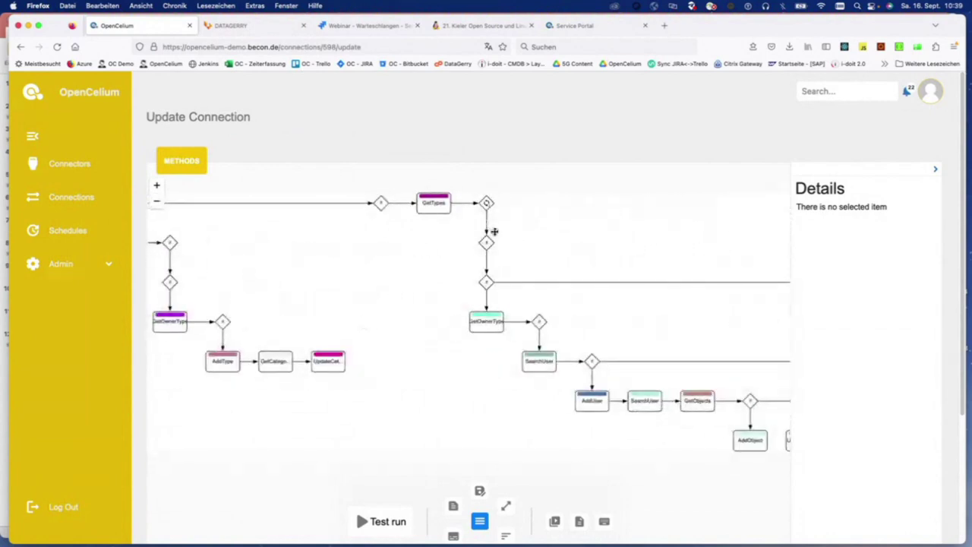
{"action": "left_click_drag", "start_coordinate": [582, 261], "coordinate": [390, 258]}
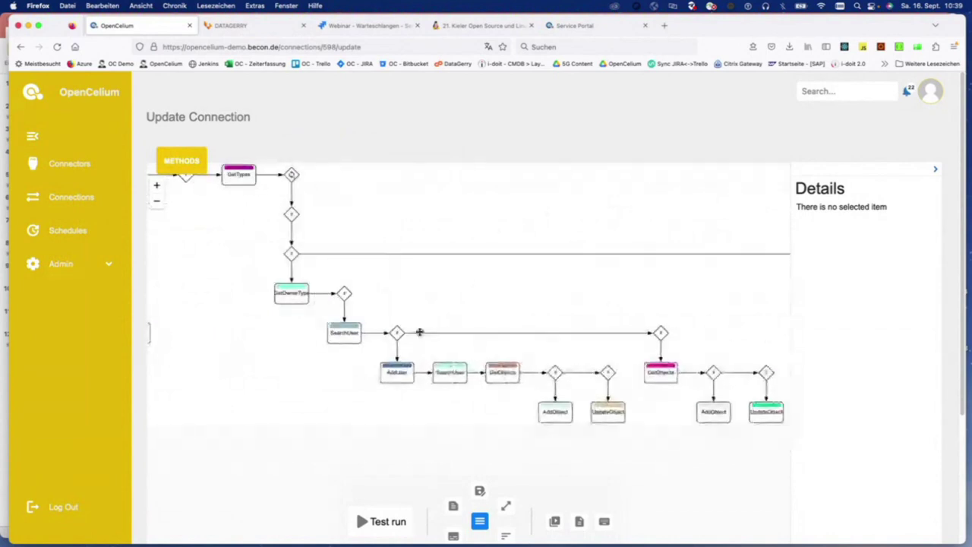
Switch via DATAGERRY to the LOGINventory remote session and examine the Assets list down to its last entries
{"action": "left_click", "coordinate": [232, 26]}
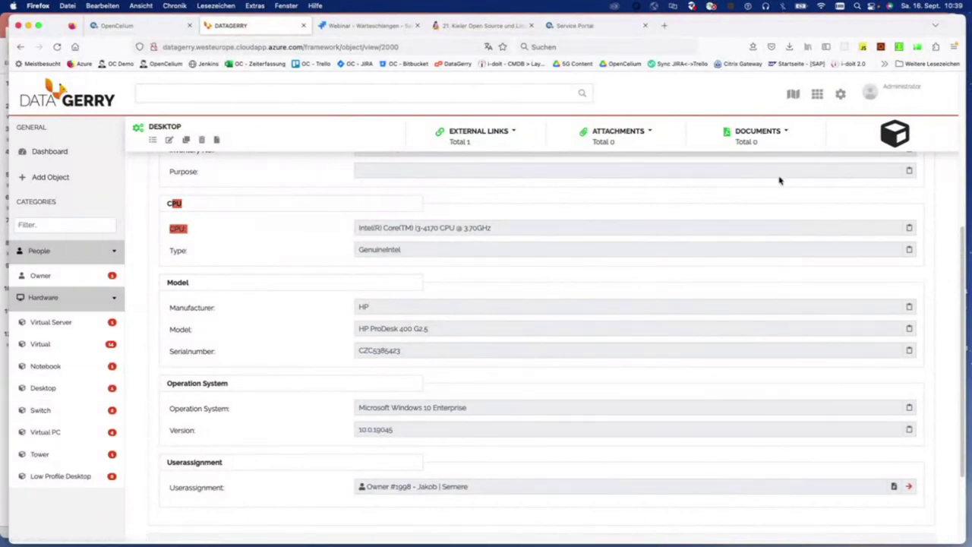
{"action": "key", "text": "ctrl+Up"}
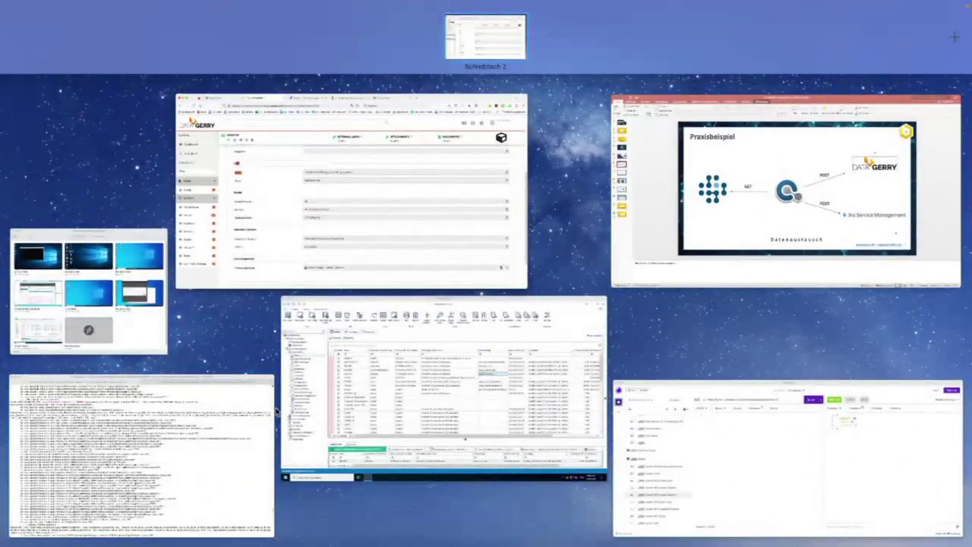
{"action": "left_click", "coordinate": [393, 412]}
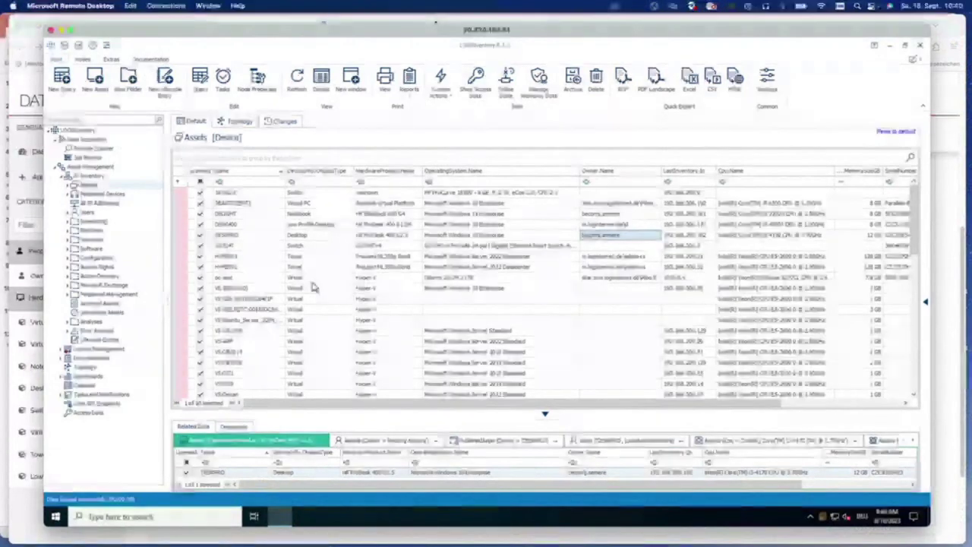
{"action": "scroll", "coordinate": [311, 346], "scroll_direction": "down", "scroll_amount": 3}
{"action": "scroll", "coordinate": [311, 345], "scroll_direction": "up", "scroll_amount": 3}
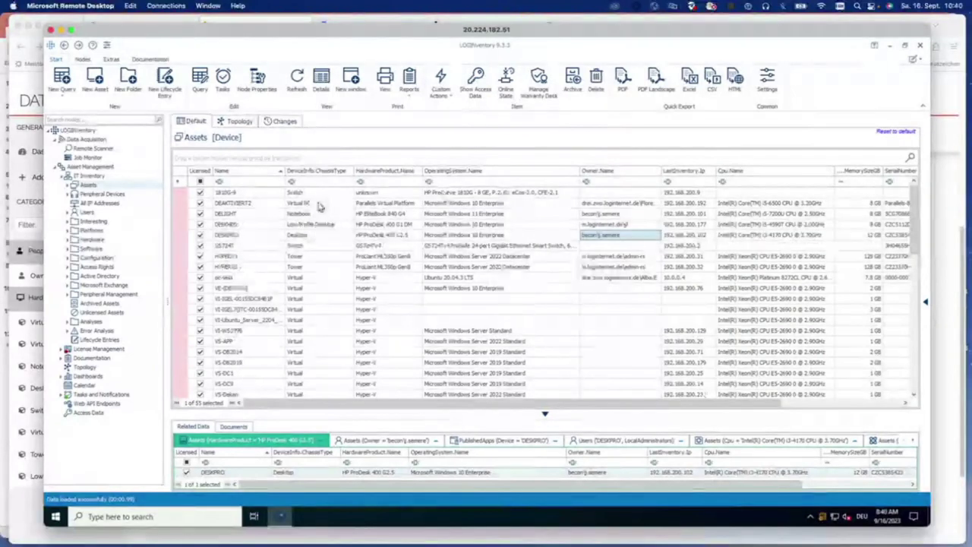
{"action": "scroll", "coordinate": [334, 350], "scroll_direction": "down", "scroll_amount": 10}
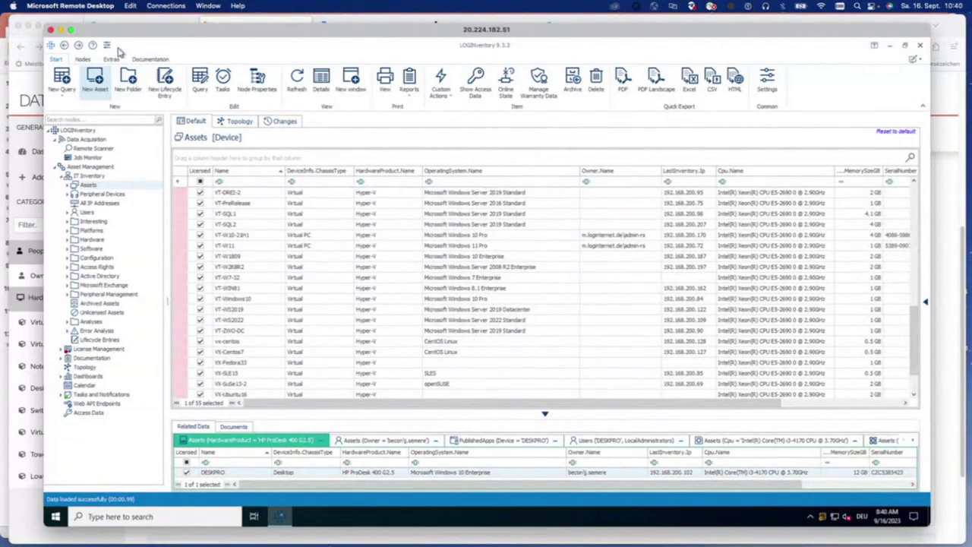
Return to the DESKPRO object in DATAGERRY, then collapse and re-expand the Hardware category to review its types
{"action": "key", "text": "ctrl+Up"}
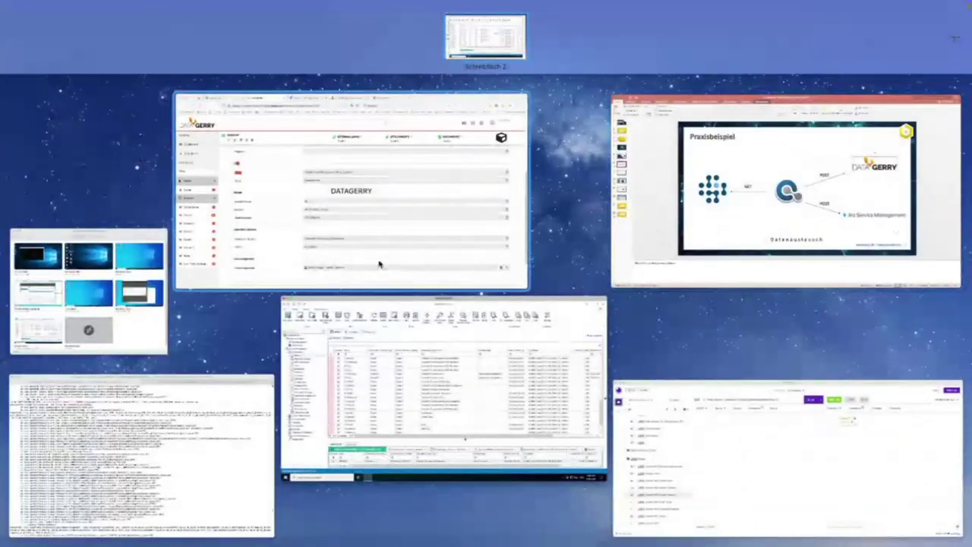
{"action": "left_click", "coordinate": [380, 263]}
{"action": "scroll", "coordinate": [217, 275], "scroll_direction": "up", "scroll_amount": 3}
{"action": "scroll", "coordinate": [218, 275], "scroll_direction": "up", "scroll_amount": 2}
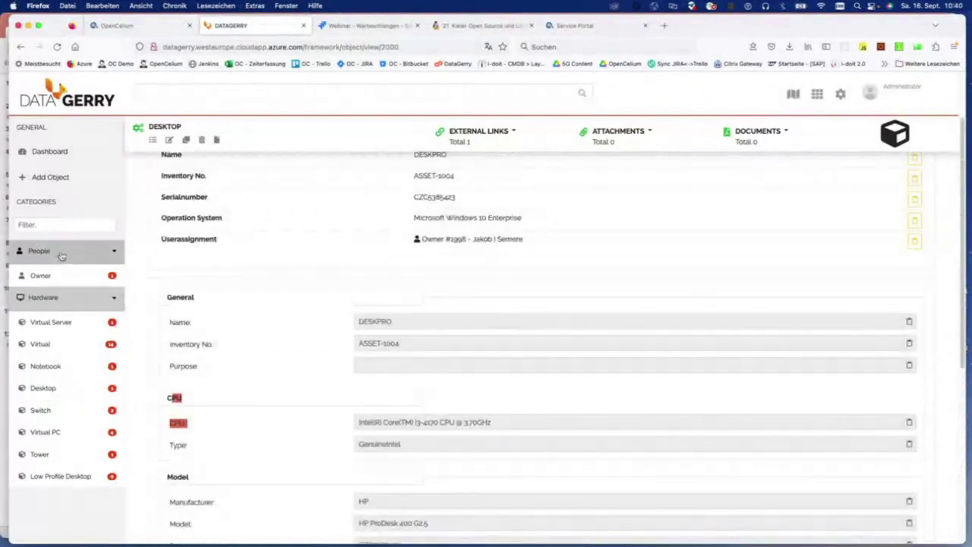
{"action": "left_click", "coordinate": [50, 297]}
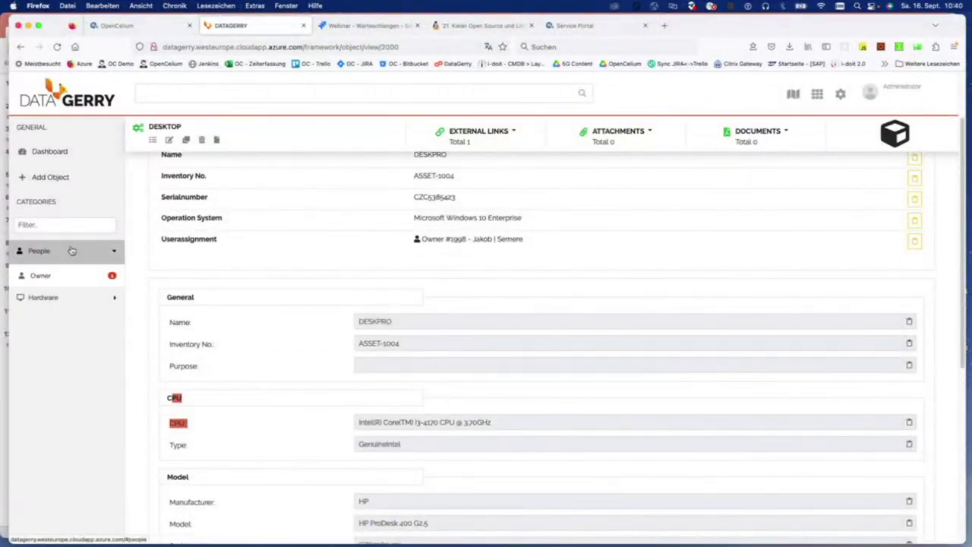
{"action": "left_click", "coordinate": [72, 299]}
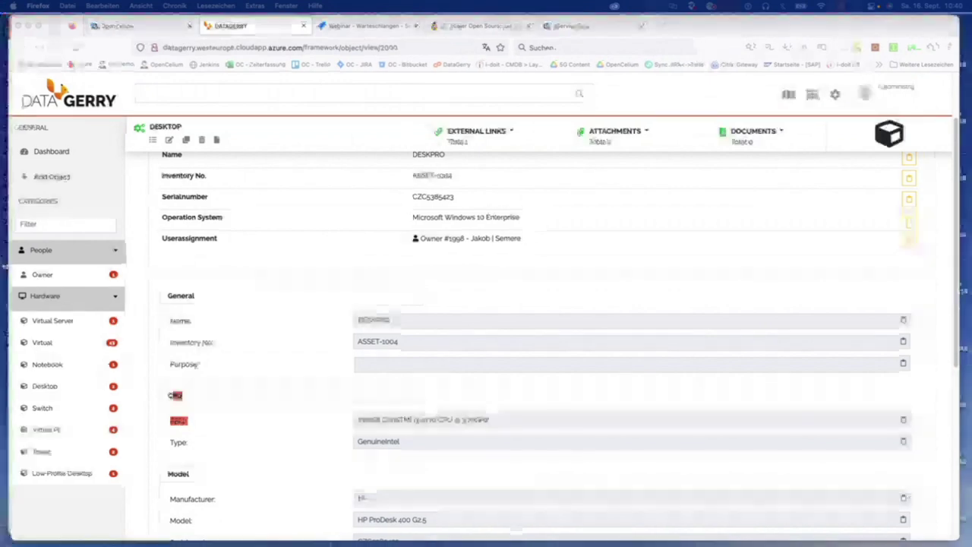
Switch to the PowerPoint slide Praxisbeispiel and select the Jira Service Management logo to point out the second target system
{"action": "key", "text": "ctrl+Up"}
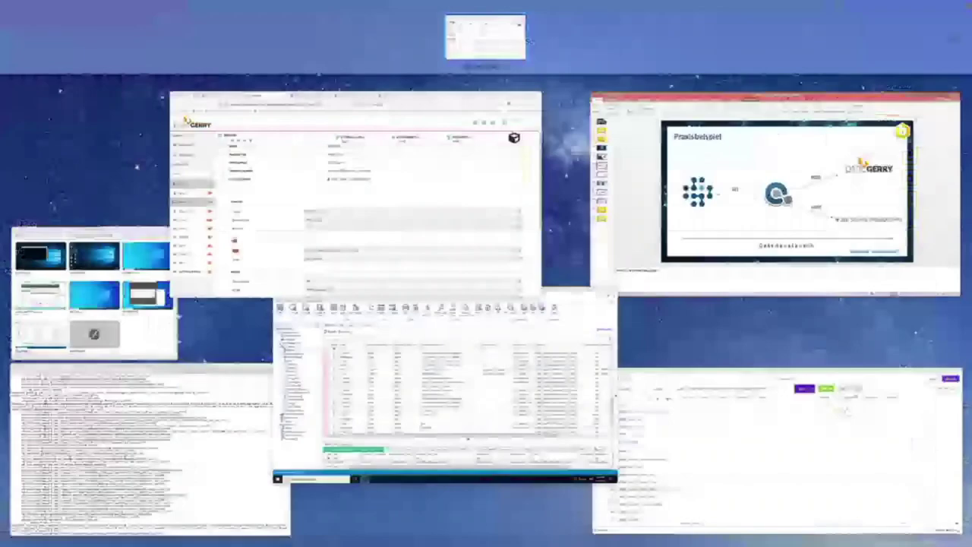
{"action": "left_click", "coordinate": [727, 235]}
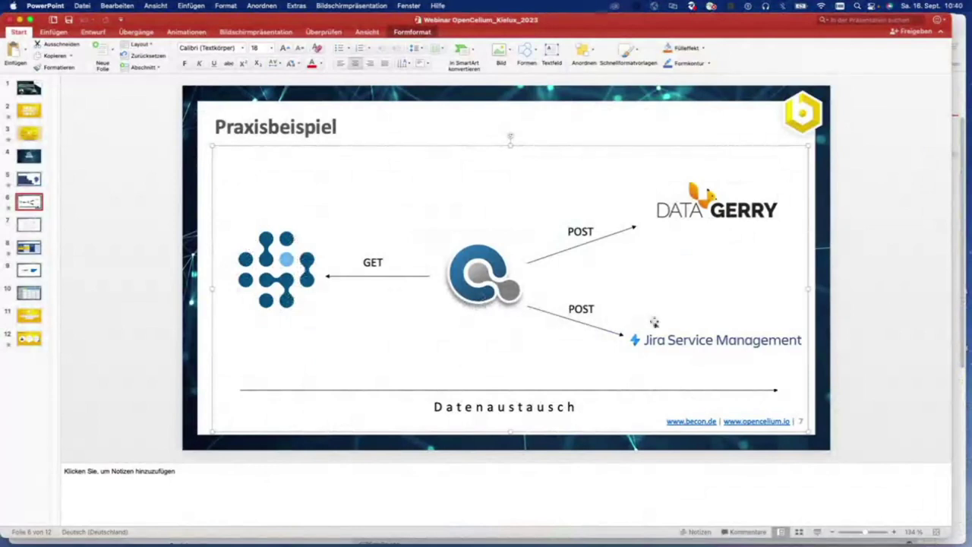
{"action": "left_click", "coordinate": [679, 342]}
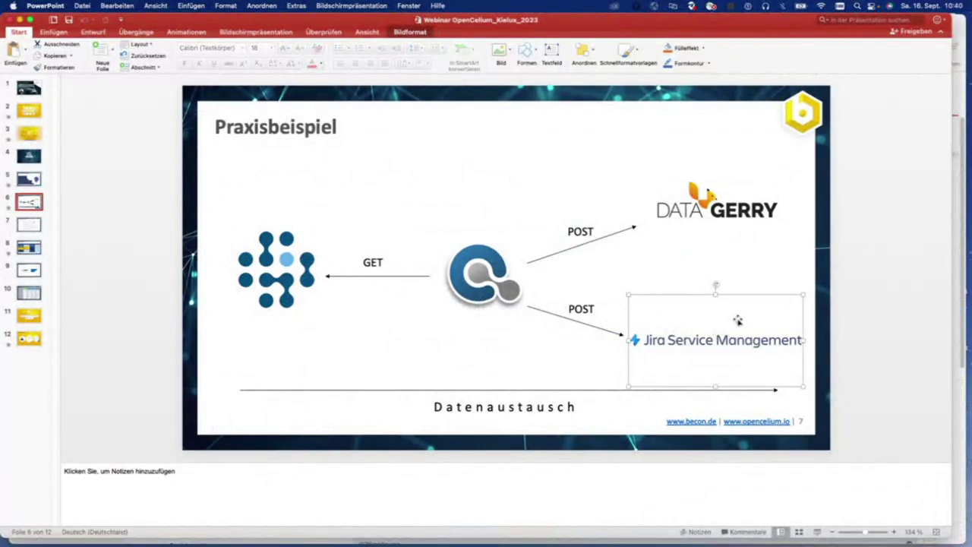
Switch to Jira in Firefox, show the Webinar project's open tickets and highlight the beginning of the page address
{"action": "key", "text": "ctrl+Up"}
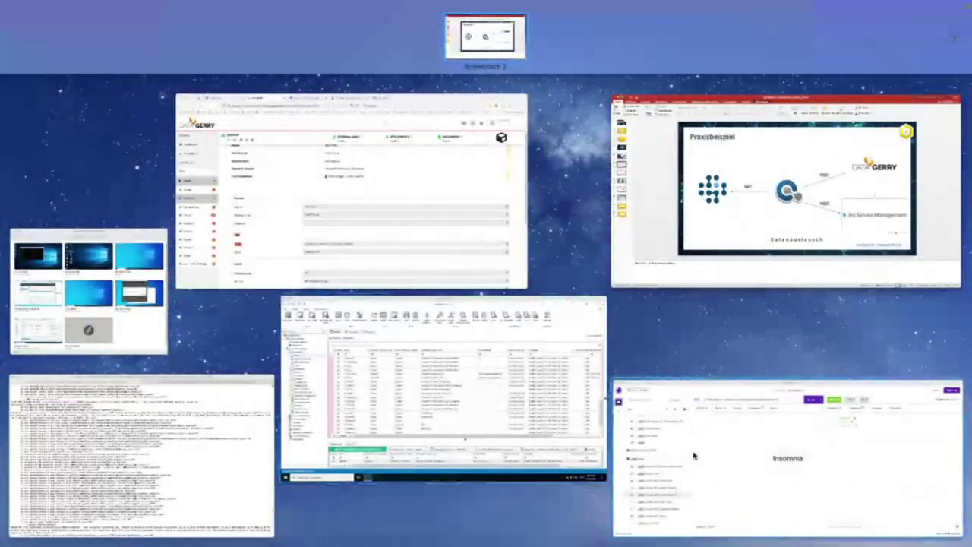
{"action": "left_click", "coordinate": [386, 195]}
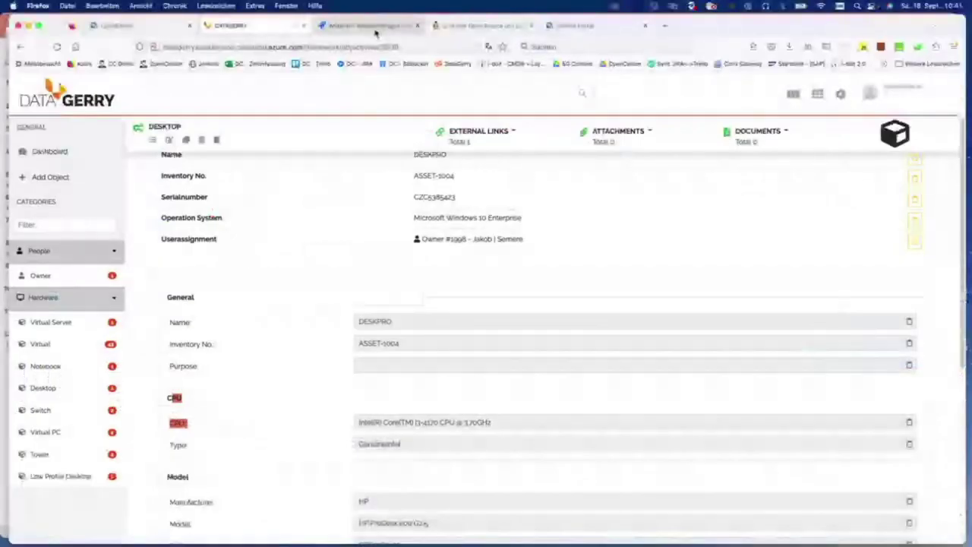
{"action": "left_click", "coordinate": [375, 28]}
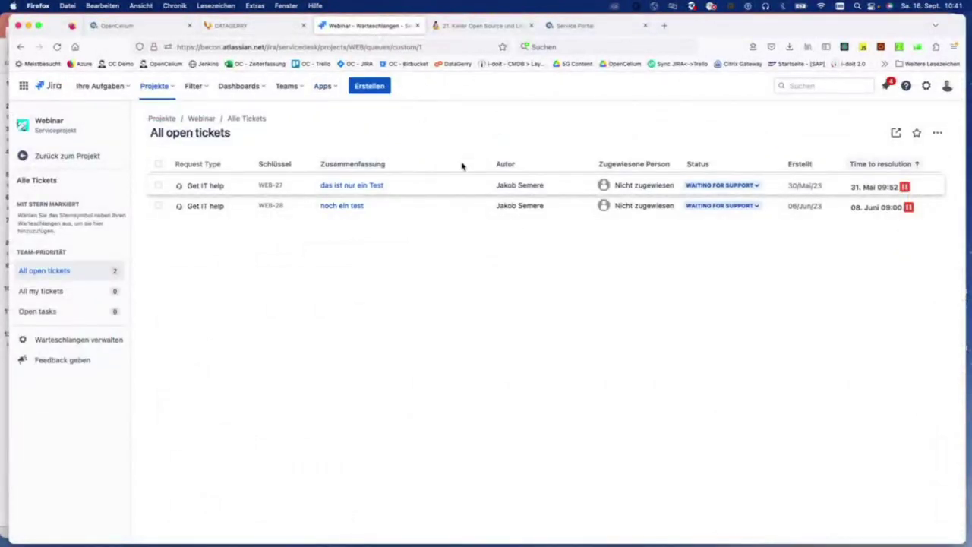
{"action": "left_click", "coordinate": [222, 46]}
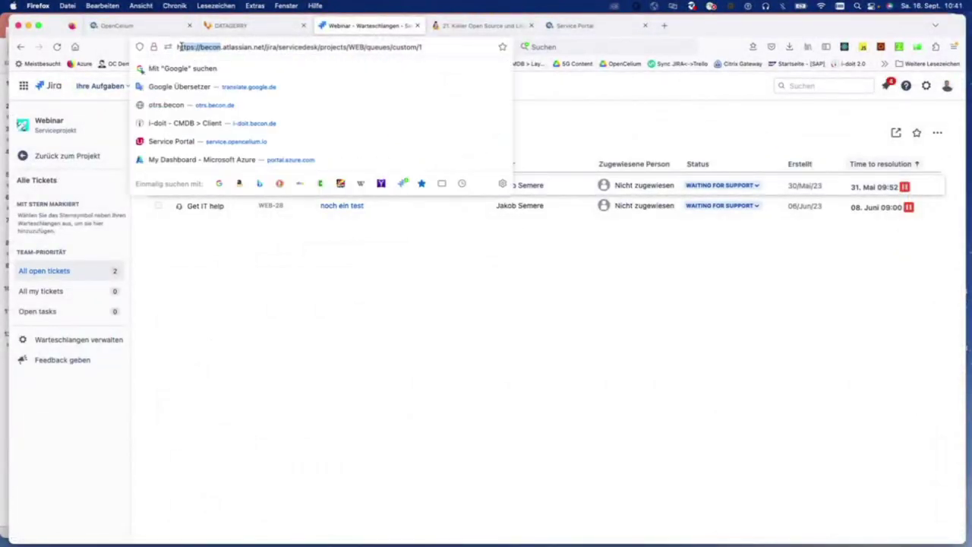
{"action": "left_click", "coordinate": [236, 289]}
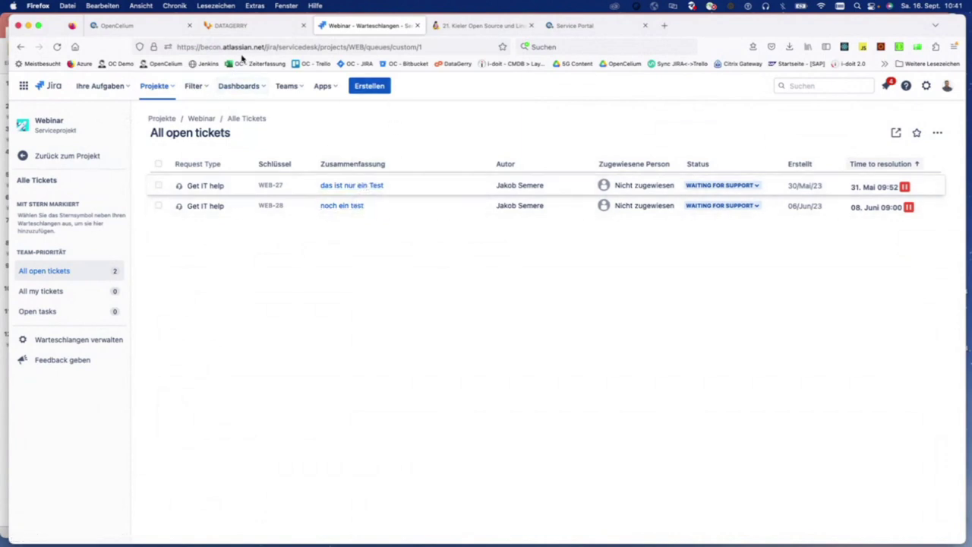
Open ticket WEB-28, highlight its Loginventory Asset field and open the device search for linking a device
{"action": "left_click", "coordinate": [349, 205]}
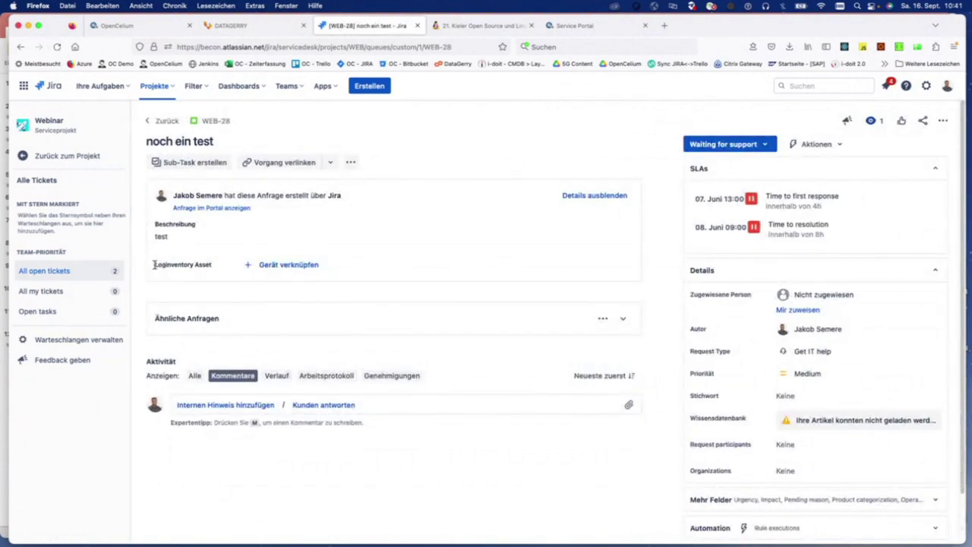
{"action": "left_click_drag", "start_coordinate": [155, 265], "coordinate": [217, 274]}
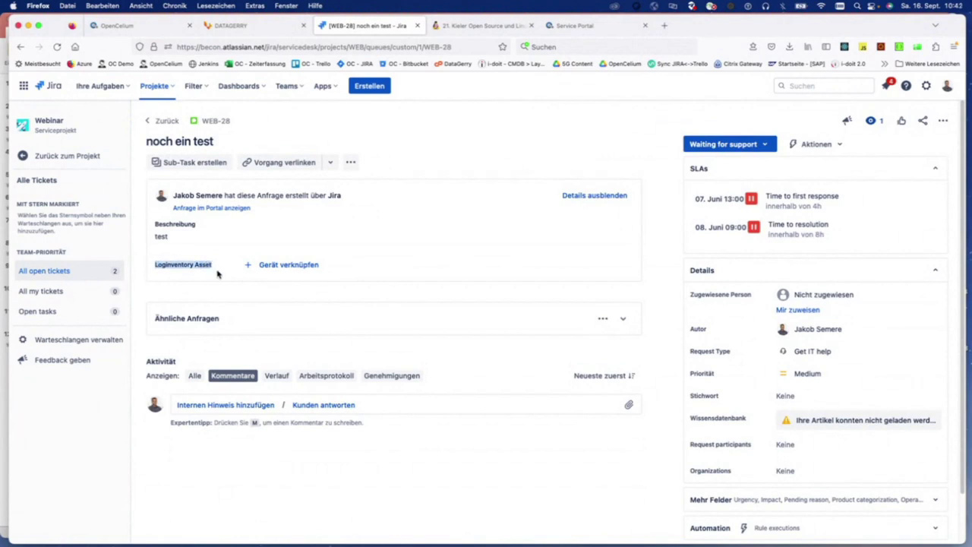
{"action": "left_click", "coordinate": [267, 266]}
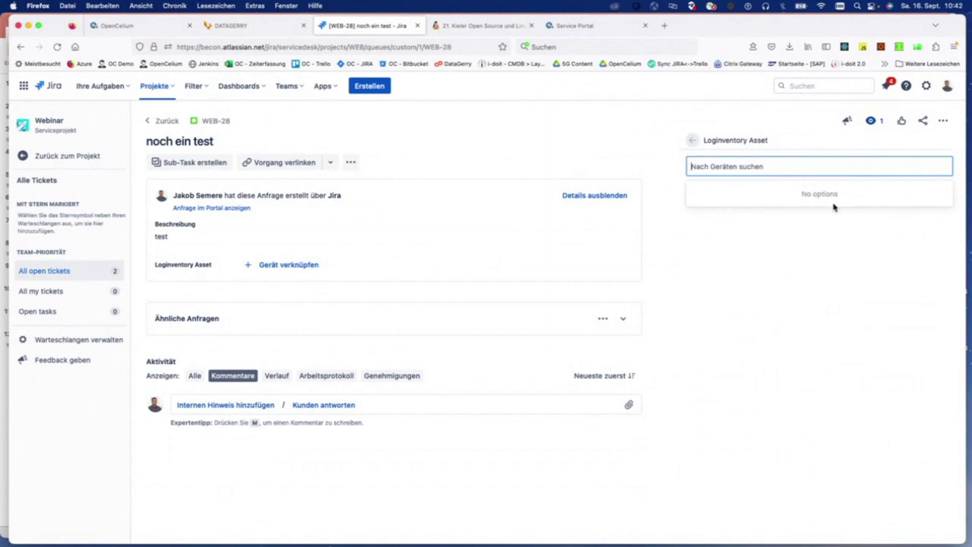
{"action": "left_click", "coordinate": [693, 142]}
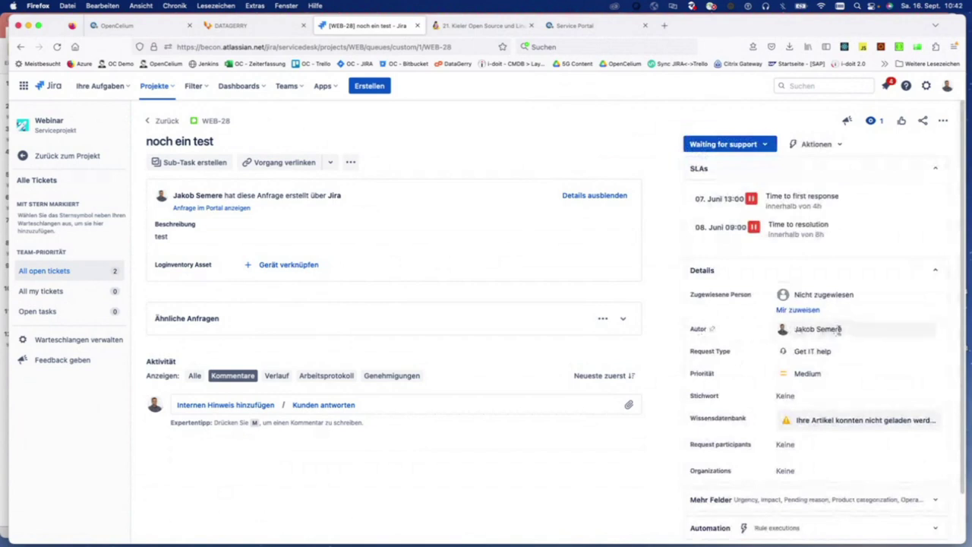
{"action": "left_click", "coordinate": [278, 266]}
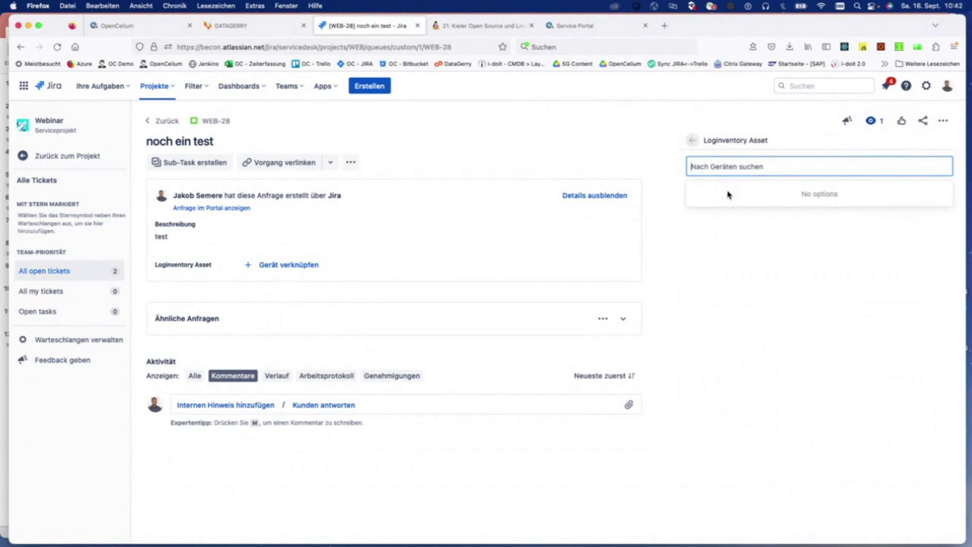
Switch to LOGINventory, examine the Owner.Name values of the assets, and return to the Jira ticket
{"action": "key", "text": "ctrl+Up"}
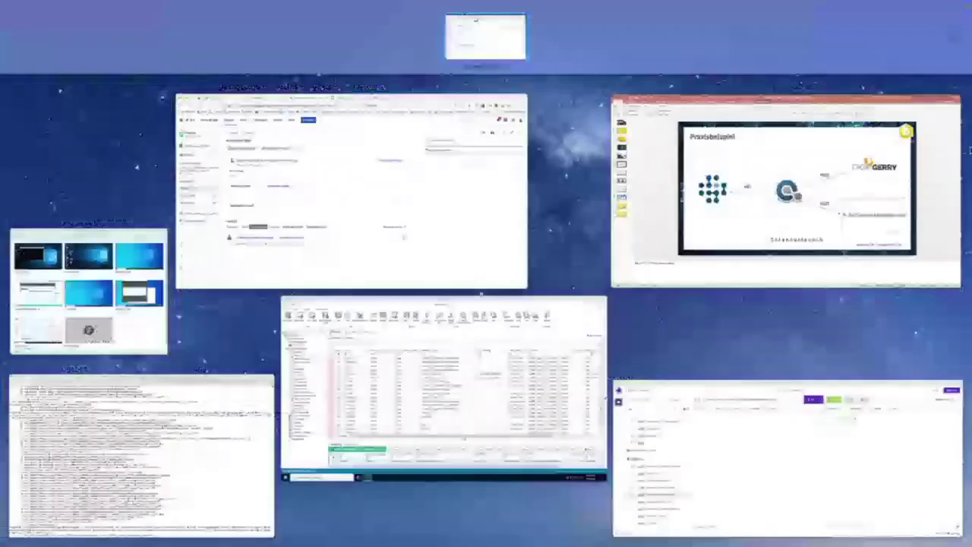
{"action": "left_click", "coordinate": [448, 369]}
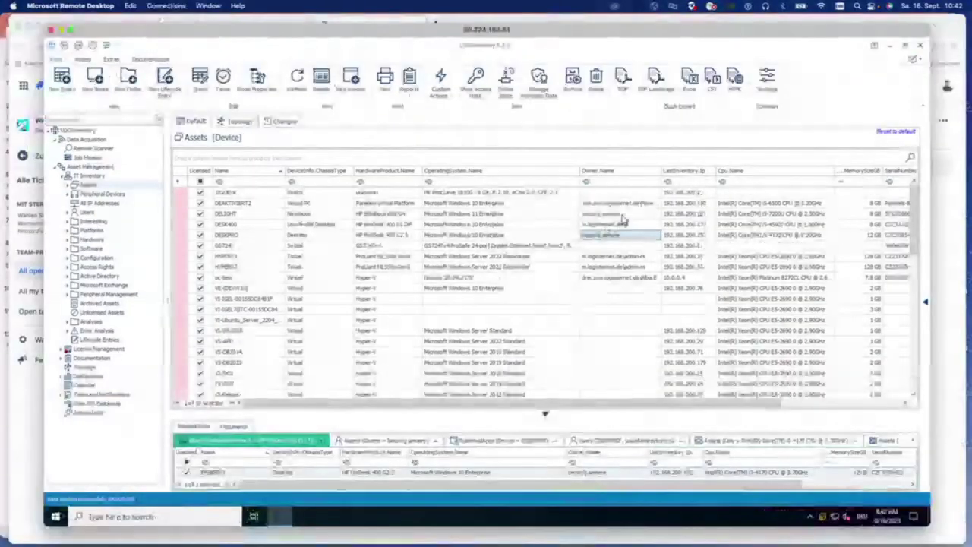
{"action": "left_click", "coordinate": [622, 217]}
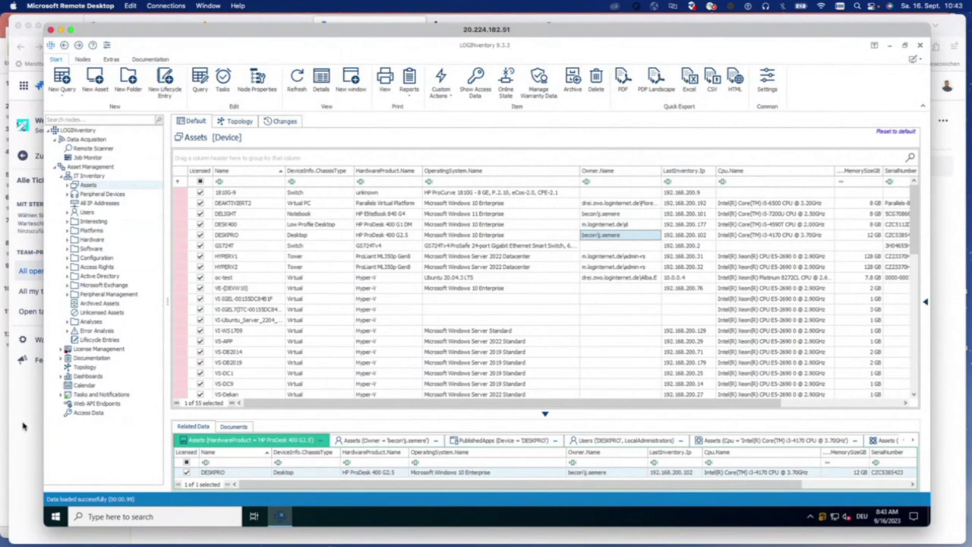
{"action": "key", "text": "super+Tab"}
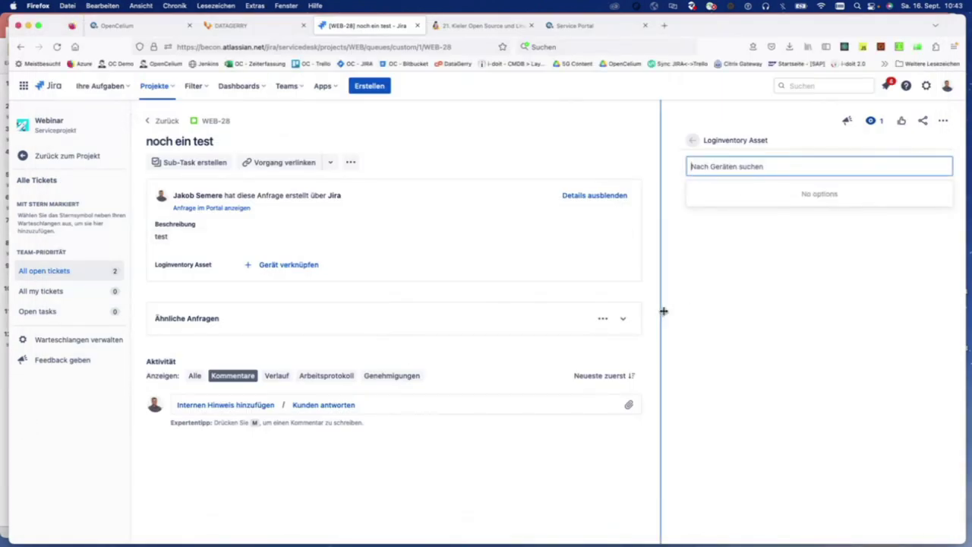
Filter the OpenCelium connections by "log" and open loginventory2JiraAsset for editing
{"action": "left_click", "coordinate": [99, 27]}
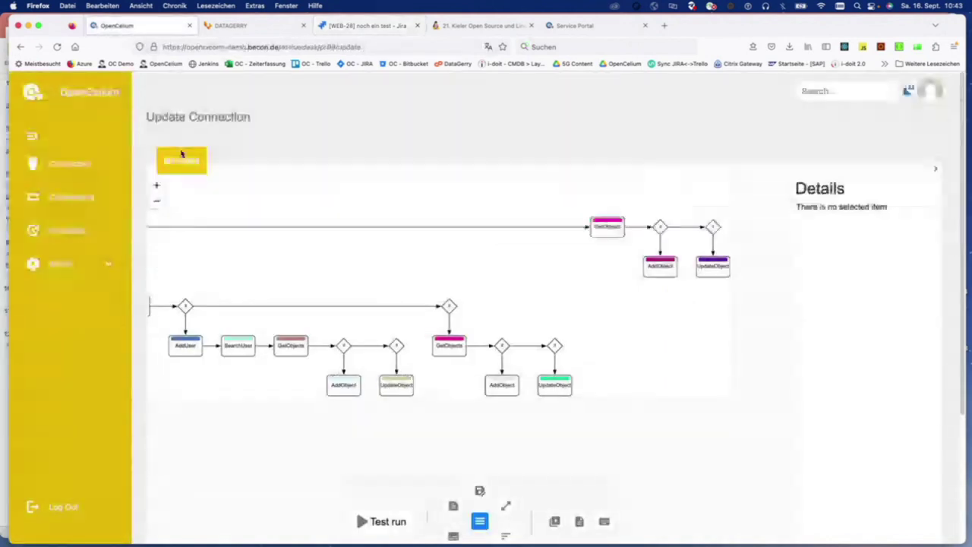
{"action": "left_click", "coordinate": [79, 201]}
{"action": "left_click", "coordinate": [361, 147]}
{"action": "type", "text": "log"}
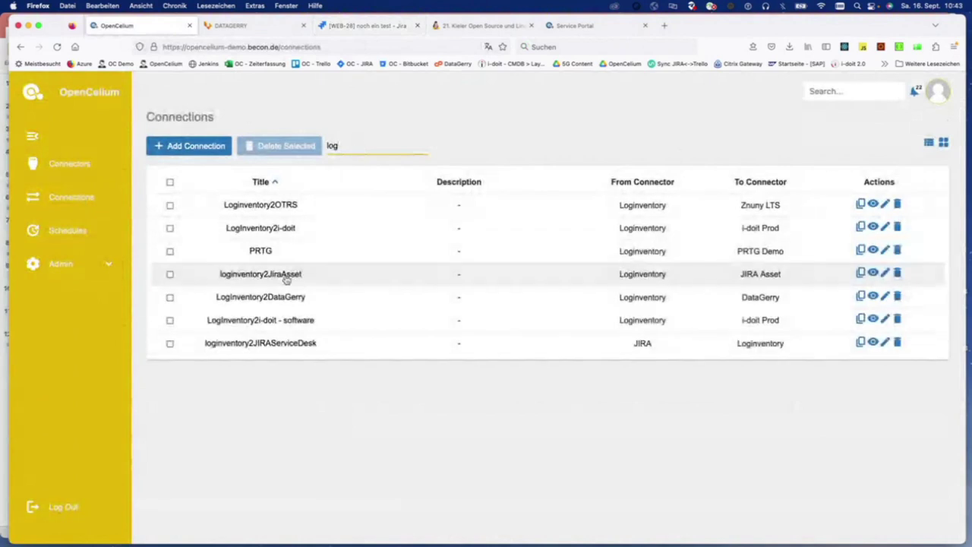
{"action": "left_click", "coordinate": [884, 273]}
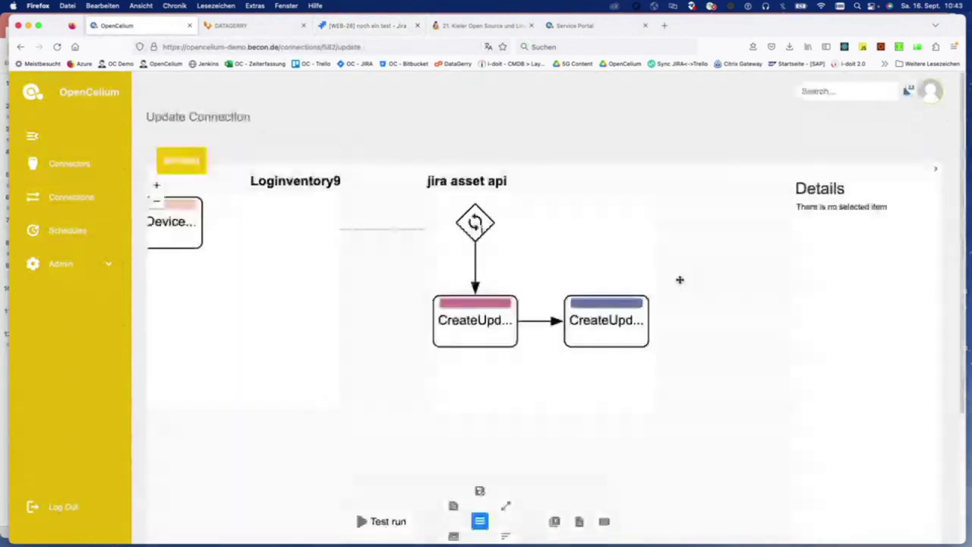
Examine the loginventory2JiraAsset workflow, highlighting the names of the CreateUpdateAssetTypes and CreateUpdateAsset methods in their details
{"action": "left_click_drag", "start_coordinate": [288, 271], "coordinate": [397, 283]}
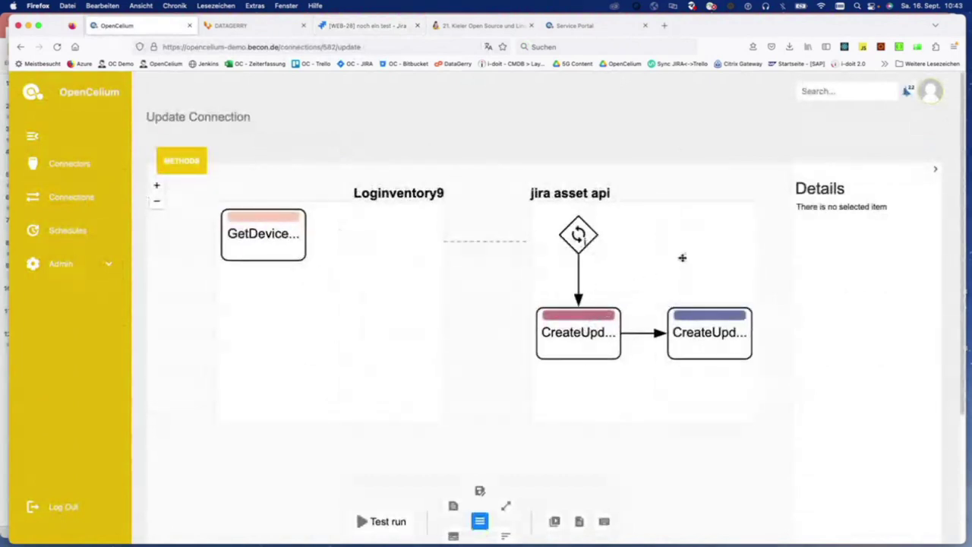
{"action": "left_click_drag", "start_coordinate": [631, 245], "coordinate": [622, 252]}
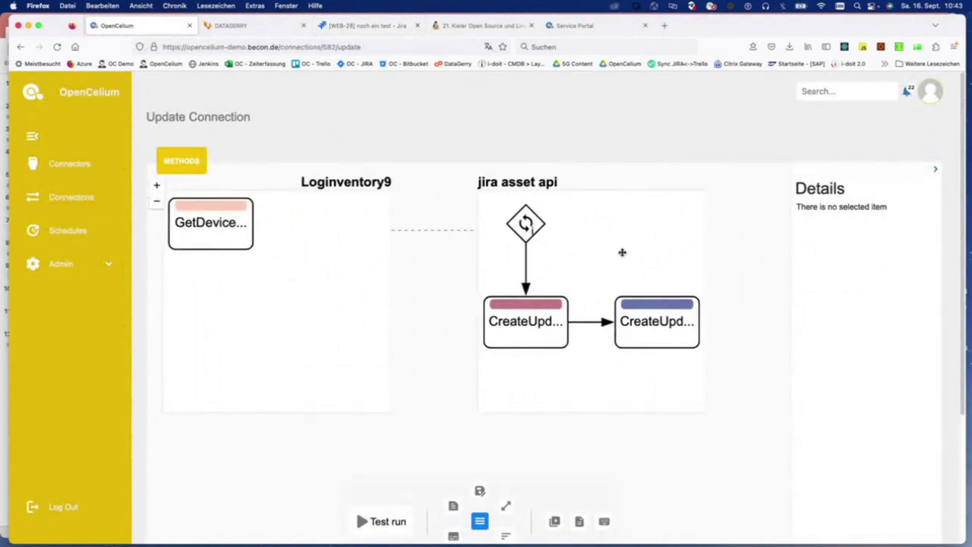
{"action": "left_click", "coordinate": [536, 328]}
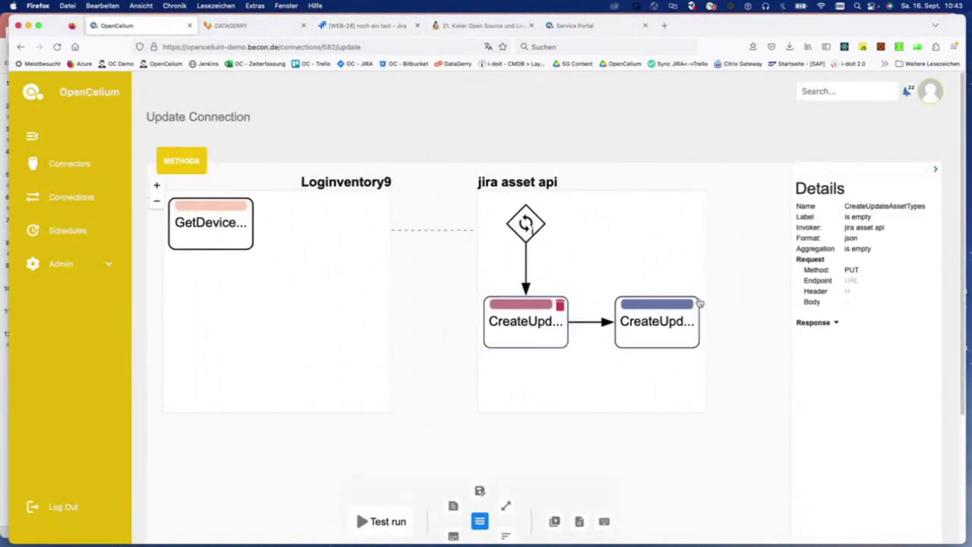
{"action": "double_click", "coordinate": [900, 205]}
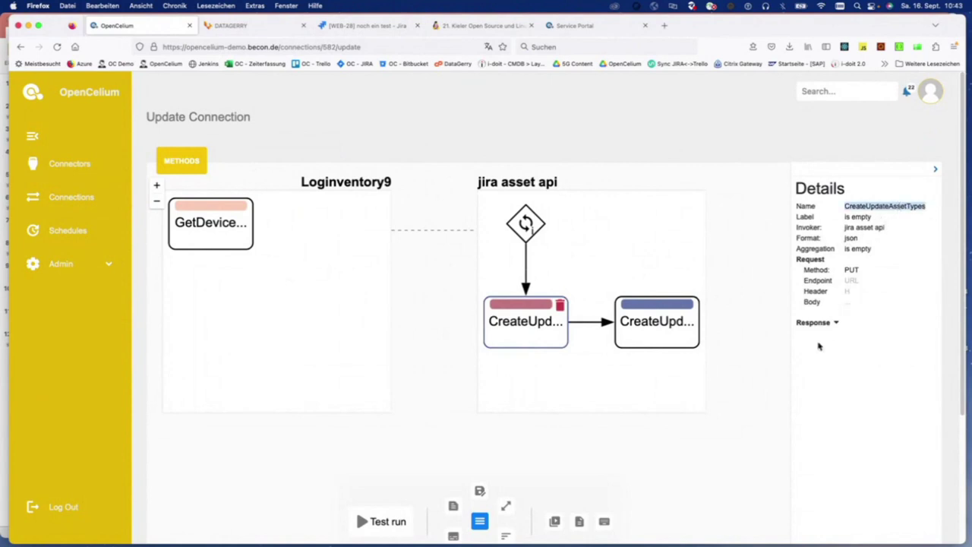
{"action": "left_click", "coordinate": [668, 326]}
{"action": "double_click", "coordinate": [869, 204]}
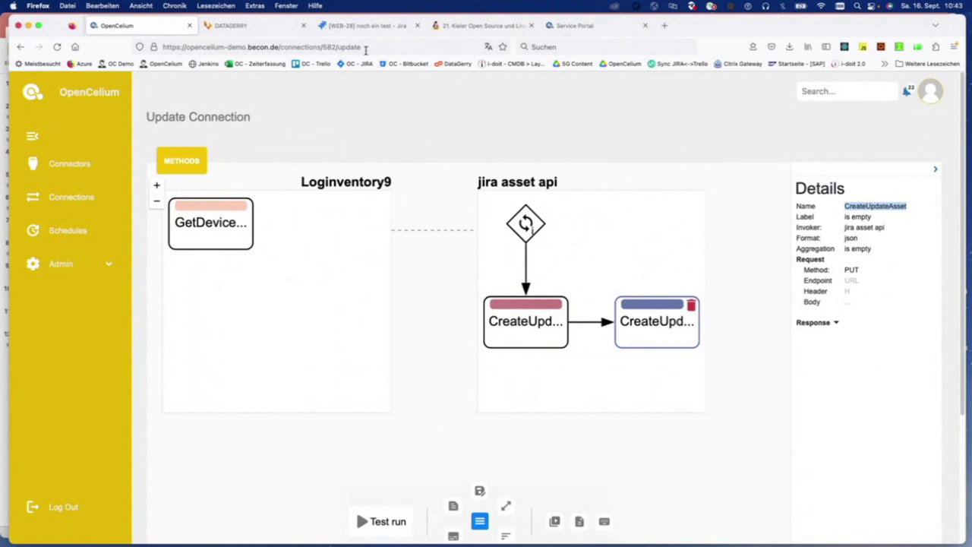
Filter the OpenCelium schedules by "log" and start the LogInventory2JiraAssetAPI job
{"action": "left_click", "coordinate": [67, 230]}
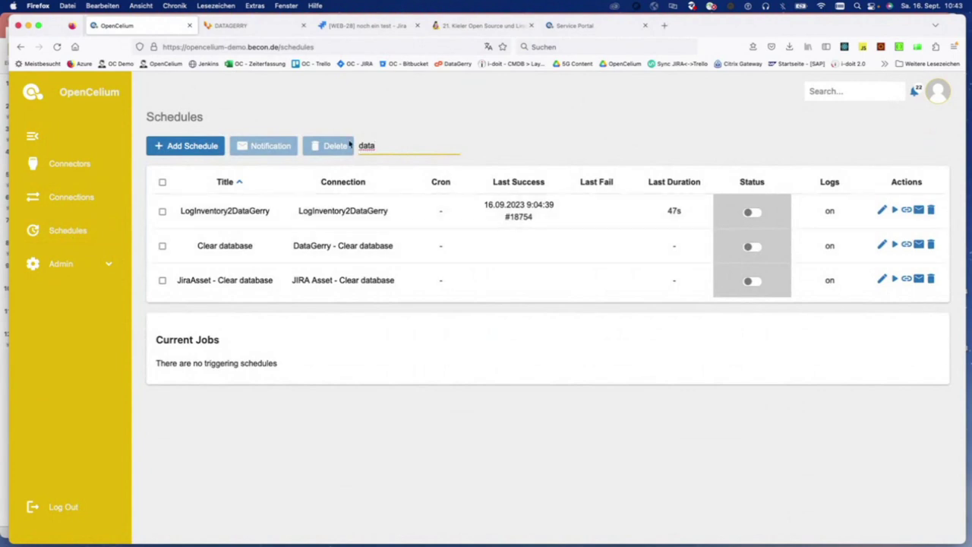
{"action": "double_click", "coordinate": [391, 147]}
{"action": "type", "text": "log"}
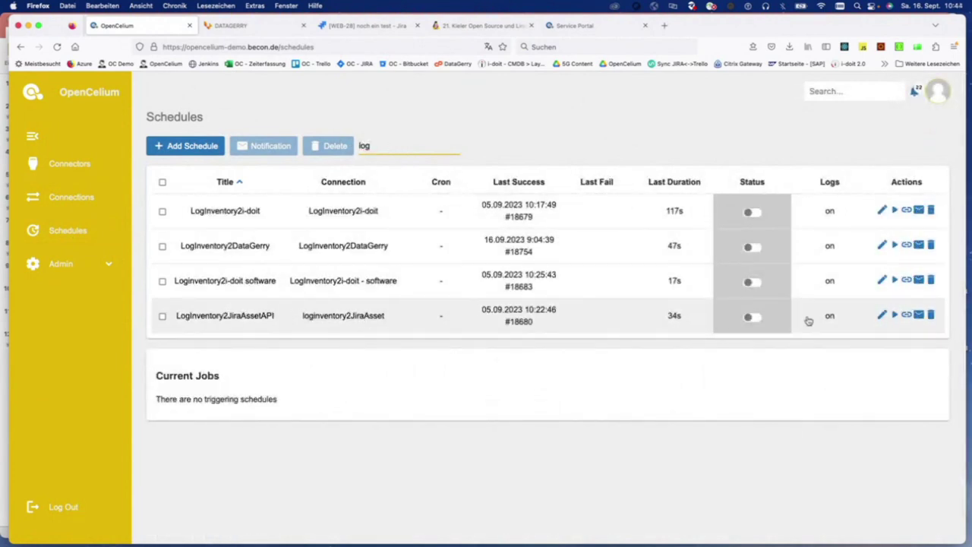
{"action": "left_click", "coordinate": [895, 317]}
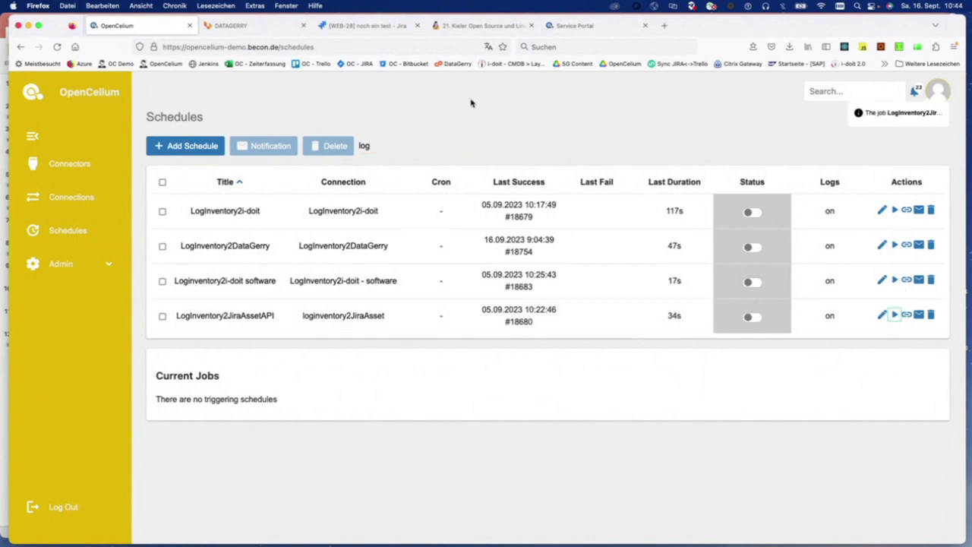
Switch to Jira ticket WEB-28, reopen the device search of the Loginventory Asset field and look through the offered devices
{"action": "left_click", "coordinate": [367, 32]}
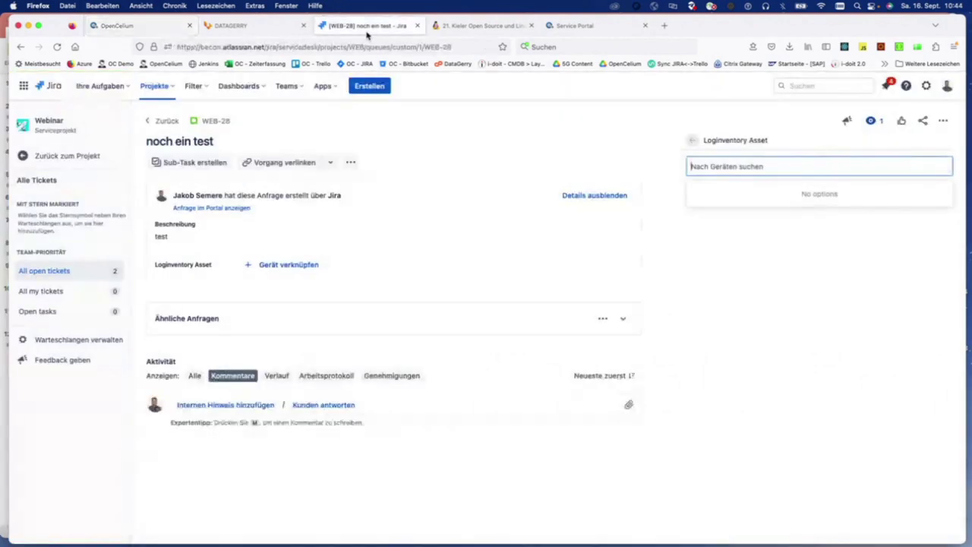
{"action": "left_click", "coordinate": [691, 140]}
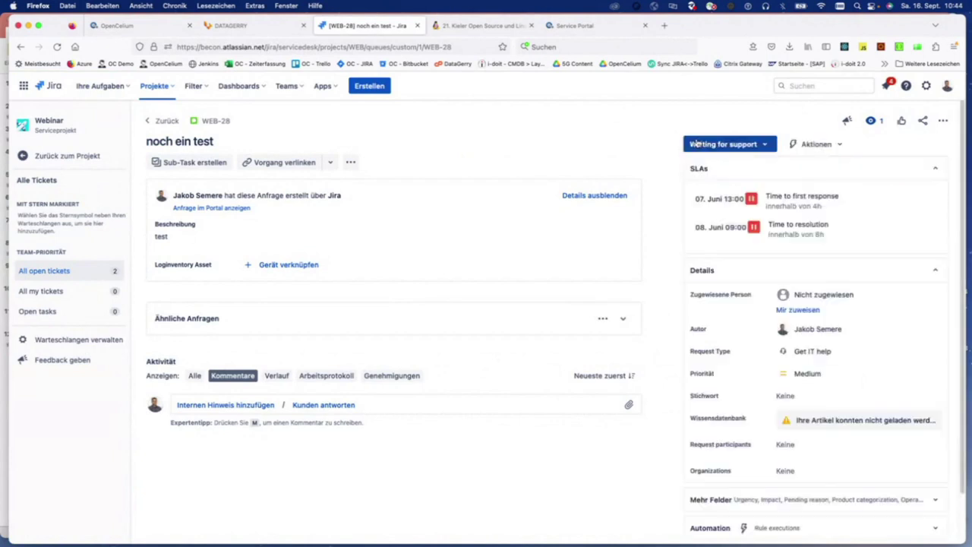
{"action": "left_click", "coordinate": [288, 264]}
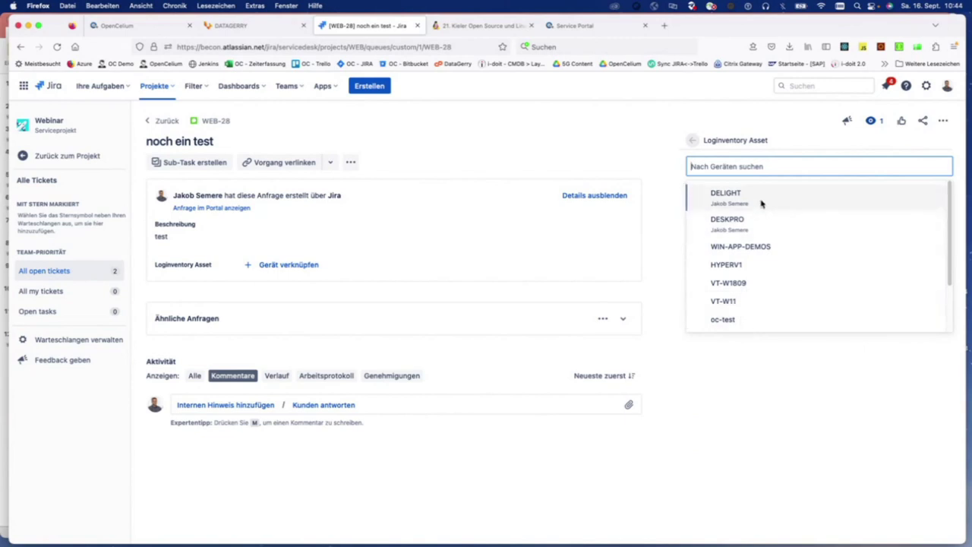
{"action": "scroll", "coordinate": [797, 307], "scroll_direction": "down", "scroll_amount": 2}
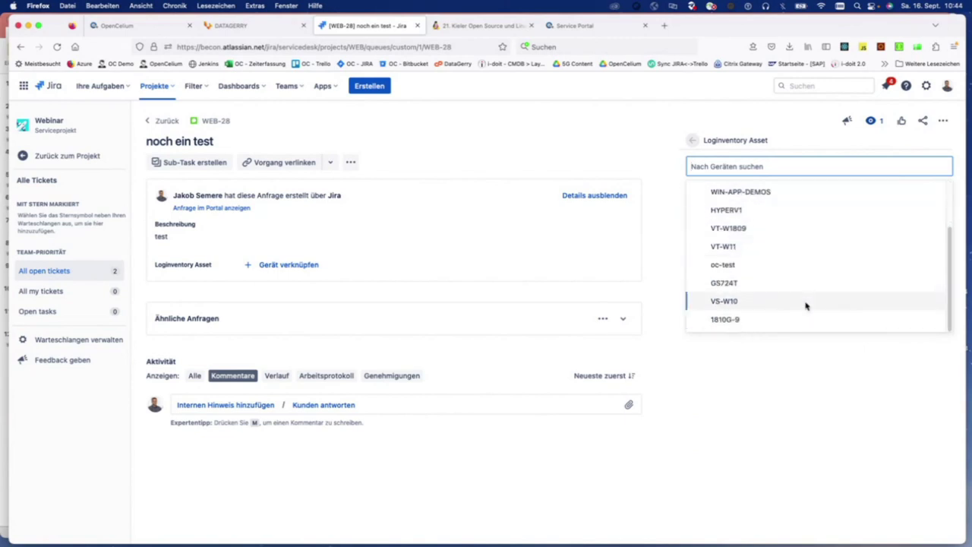
{"action": "scroll", "coordinate": [805, 306], "scroll_direction": "up", "scroll_amount": 2}
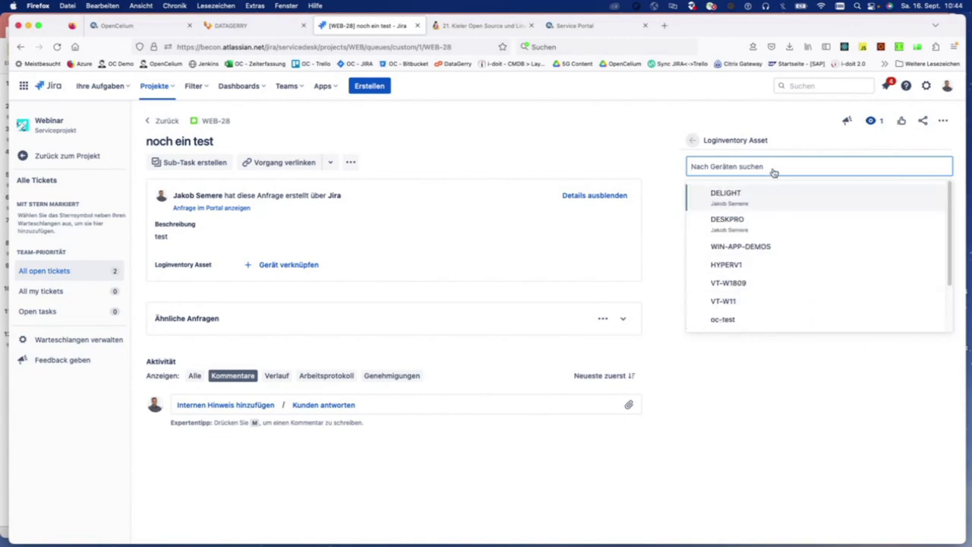
{"action": "scroll", "coordinate": [785, 299], "scroll_direction": "down", "scroll_amount": 2}
{"action": "scroll", "coordinate": [785, 299], "scroll_direction": "up", "scroll_amount": 2}
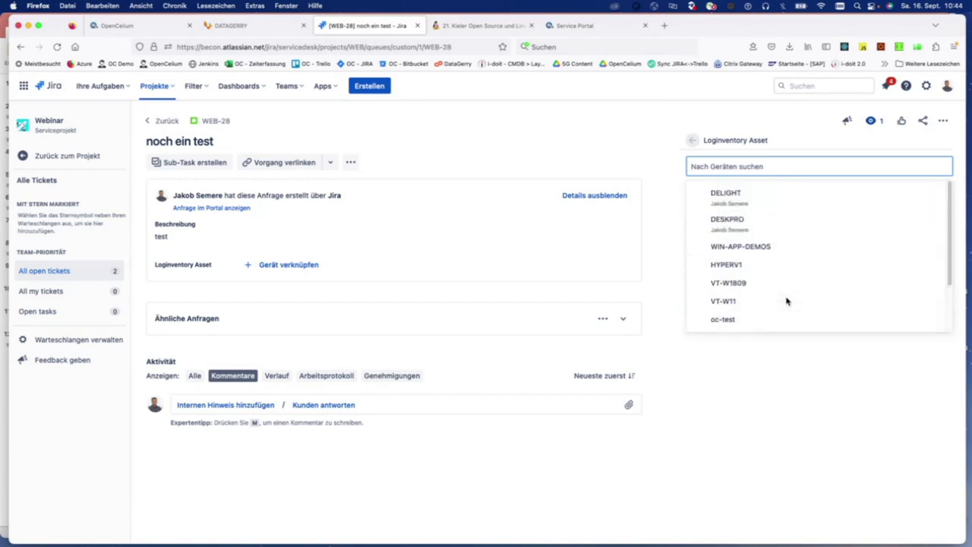
Search the devices for "v", clear the search and link the device DELIGHT to the ticket
{"action": "type", "text": "v"}
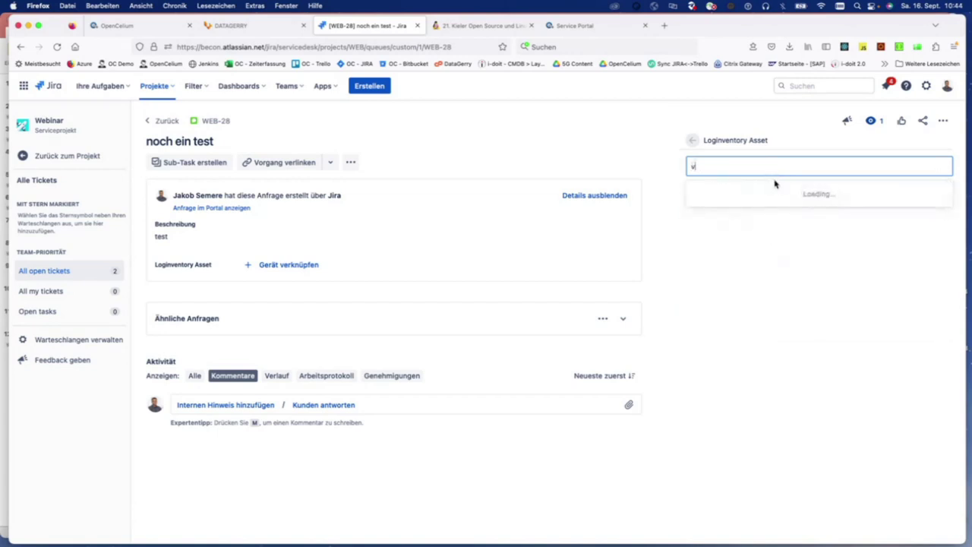
{"action": "scroll", "coordinate": [752, 242], "scroll_direction": "down", "scroll_amount": 3}
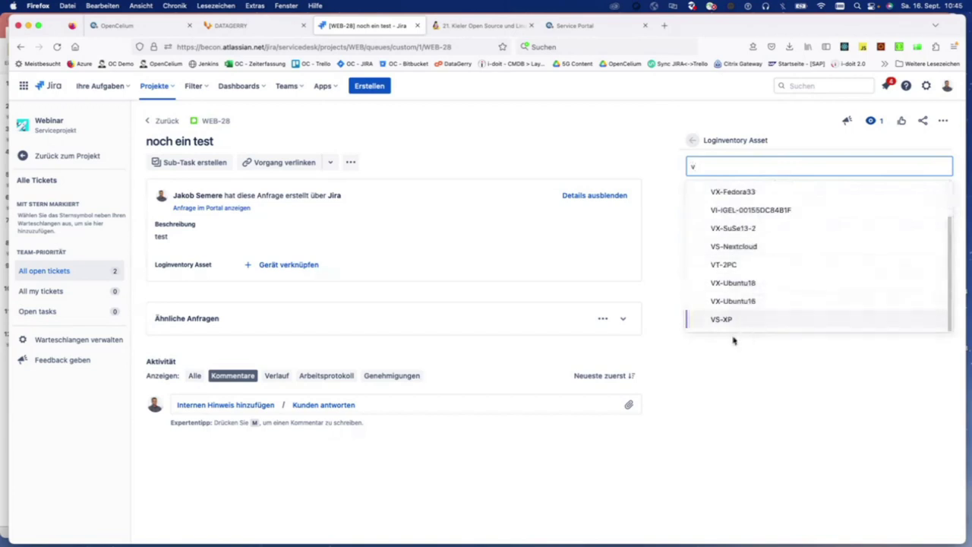
{"action": "scroll", "coordinate": [719, 303], "scroll_direction": "up", "scroll_amount": 3}
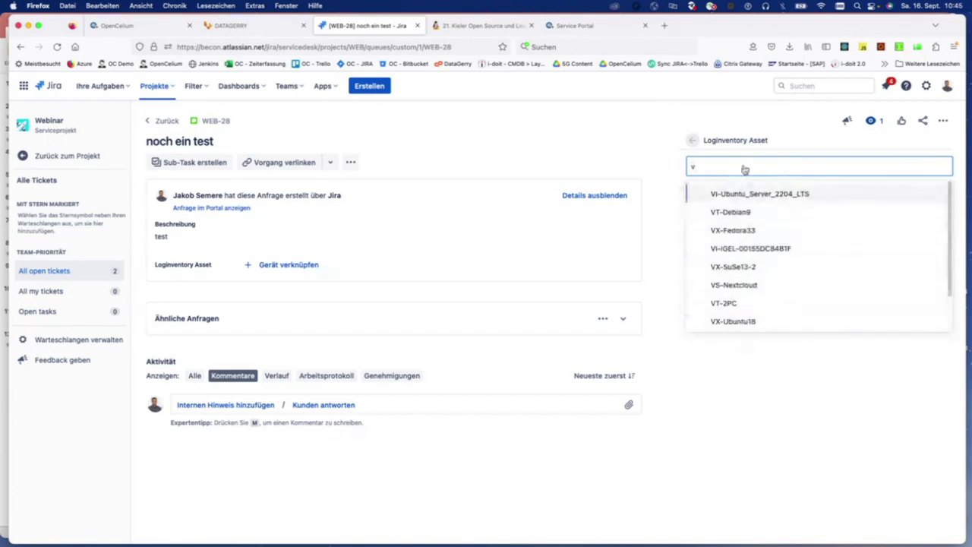
{"action": "key", "text": "BackSpace"}
{"action": "left_click", "coordinate": [749, 204]}
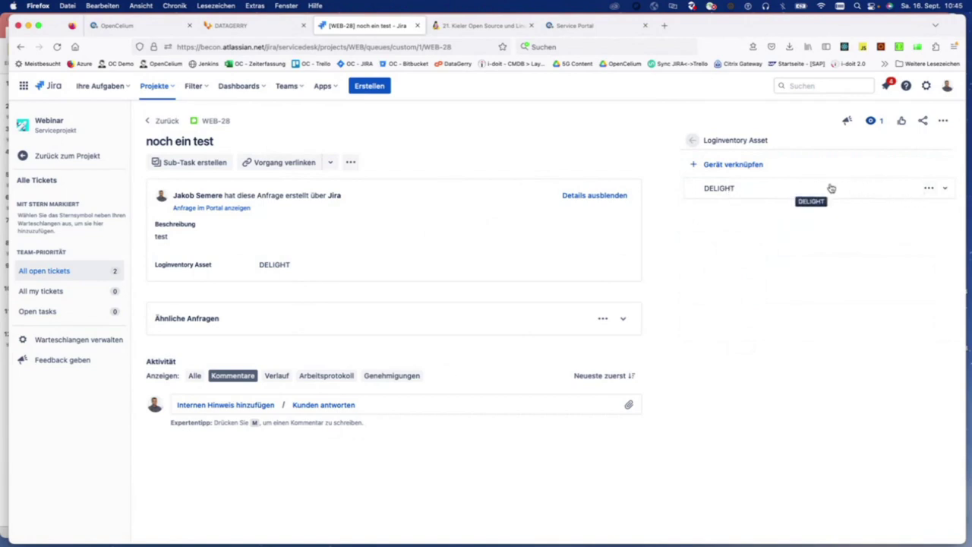
Expand the linked DELIGHT device and highlight its details from Inventar to OS and its linked issue entry
{"action": "left_click", "coordinate": [789, 187]}
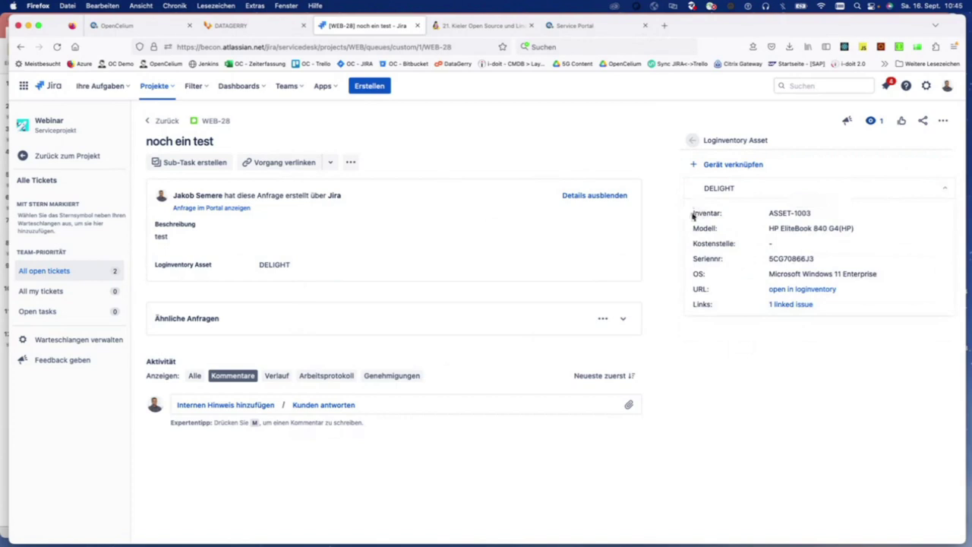
{"action": "left_click_drag", "start_coordinate": [692, 216], "coordinate": [889, 273]}
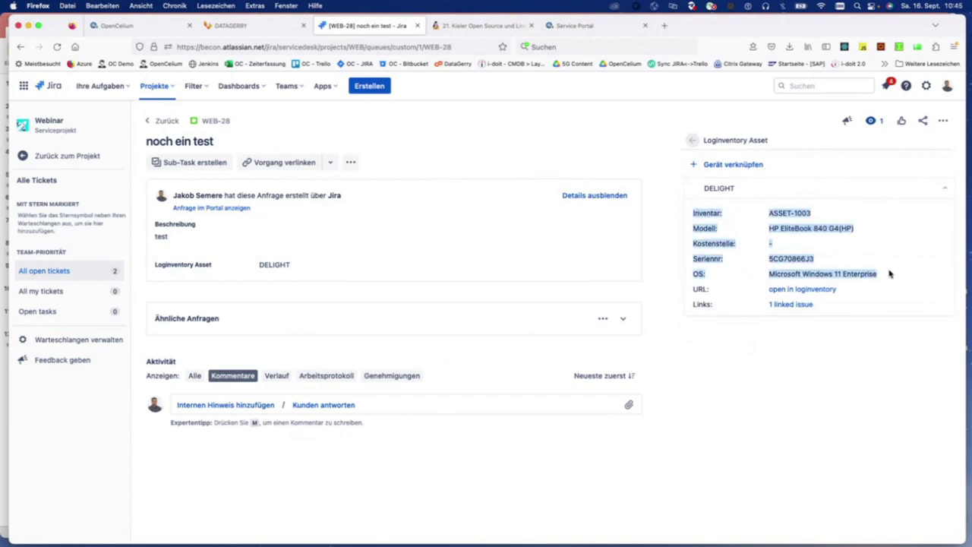
{"action": "left_click", "coordinate": [889, 273]}
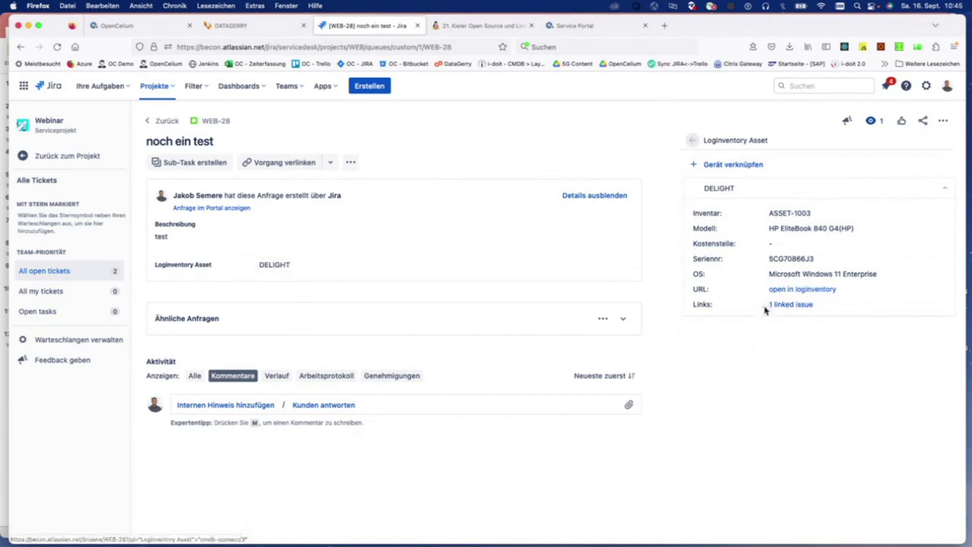
{"action": "left_click_drag", "start_coordinate": [759, 308], "coordinate": [837, 309]}
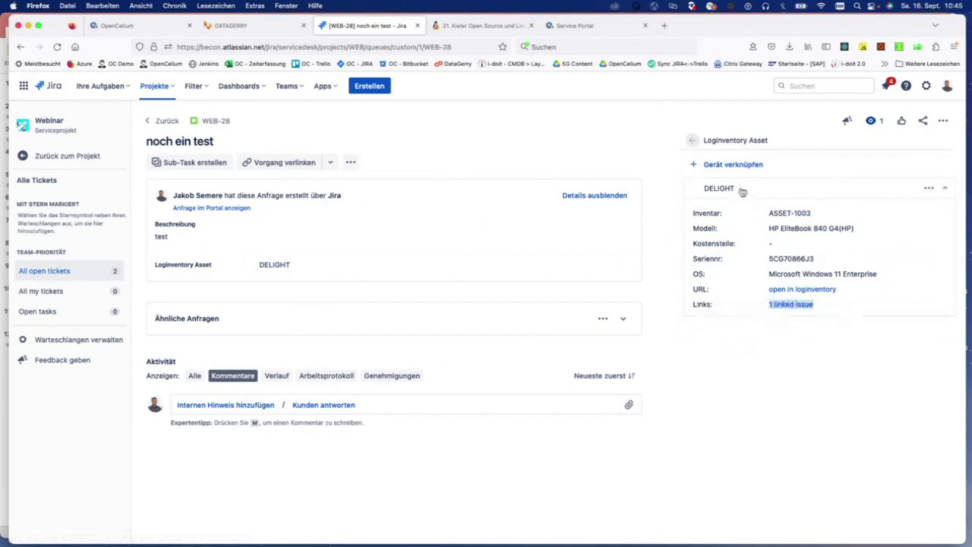
Open DELIGHT in LOGINventory from the ticket, sign in with the saved credentials and examine the device's additional details
{"action": "left_click", "coordinate": [784, 291]}
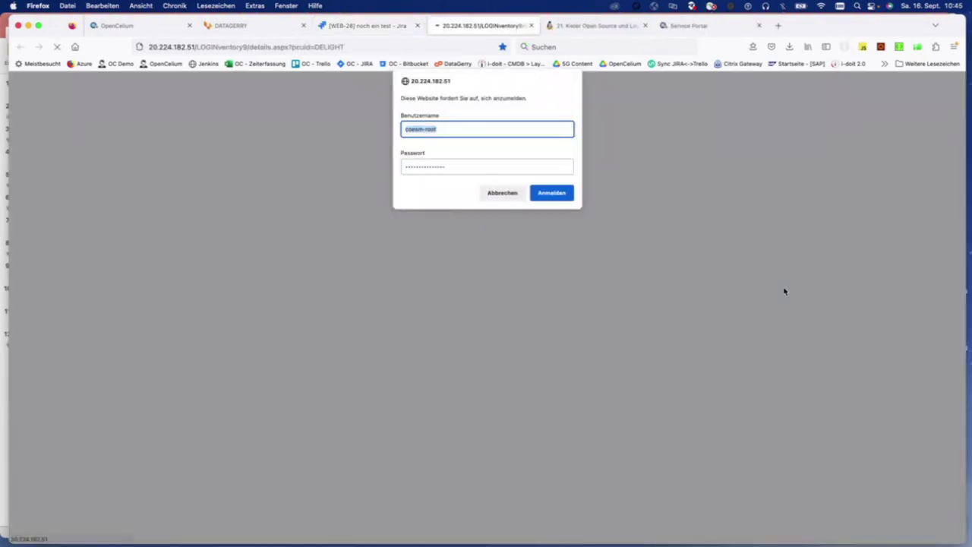
{"action": "left_click", "coordinate": [559, 193]}
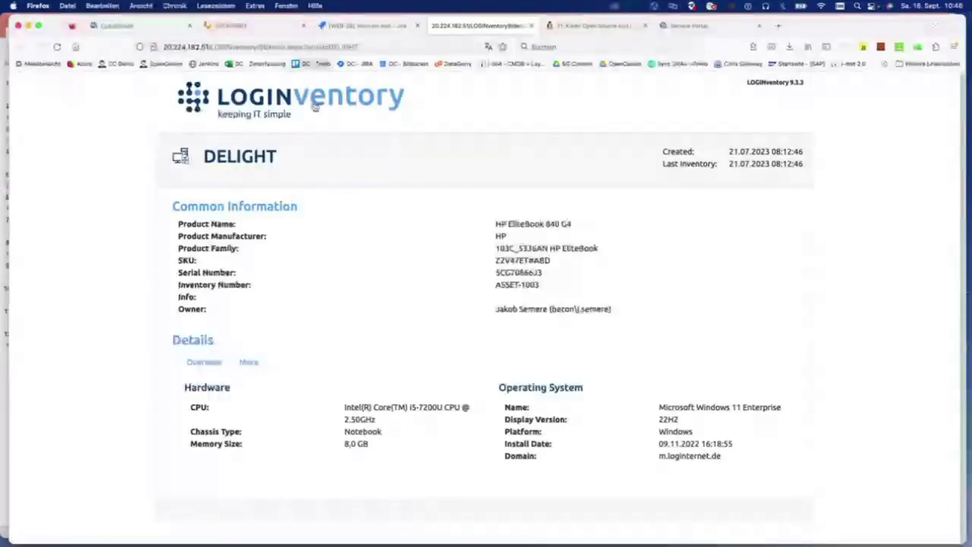
{"action": "left_click", "coordinate": [251, 362]}
{"action": "scroll", "coordinate": [381, 362], "scroll_direction": "down", "scroll_amount": 3}
{"action": "scroll", "coordinate": [381, 362], "scroll_direction": "down", "scroll_amount": 5}
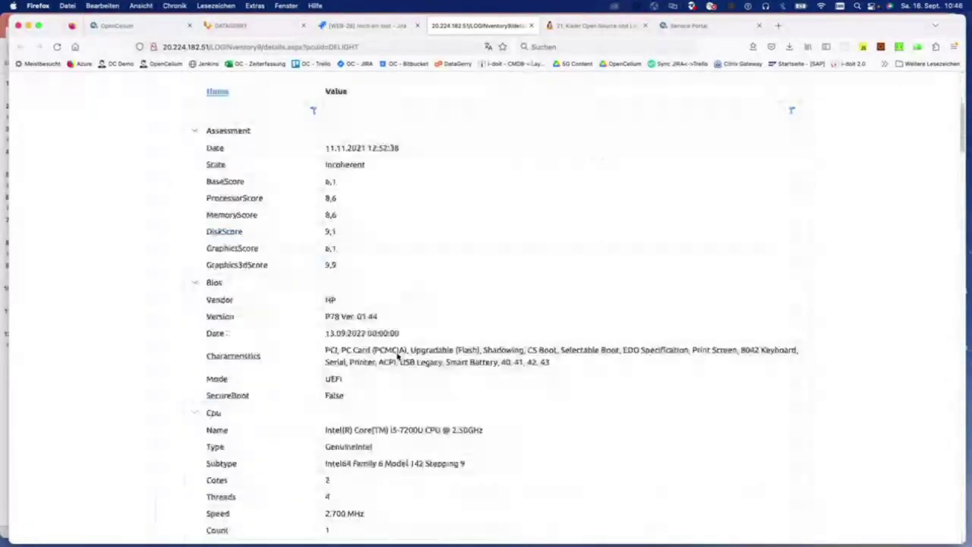
Return to the Jira ticket, and switch to OpenCelium to view the list of connections
{"action": "left_click", "coordinate": [379, 26]}
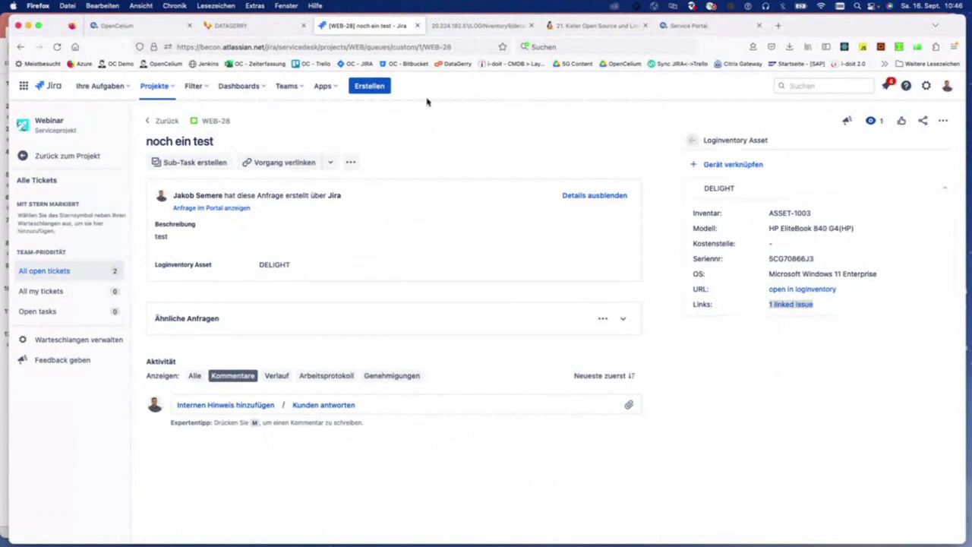
{"action": "left_click", "coordinate": [122, 26]}
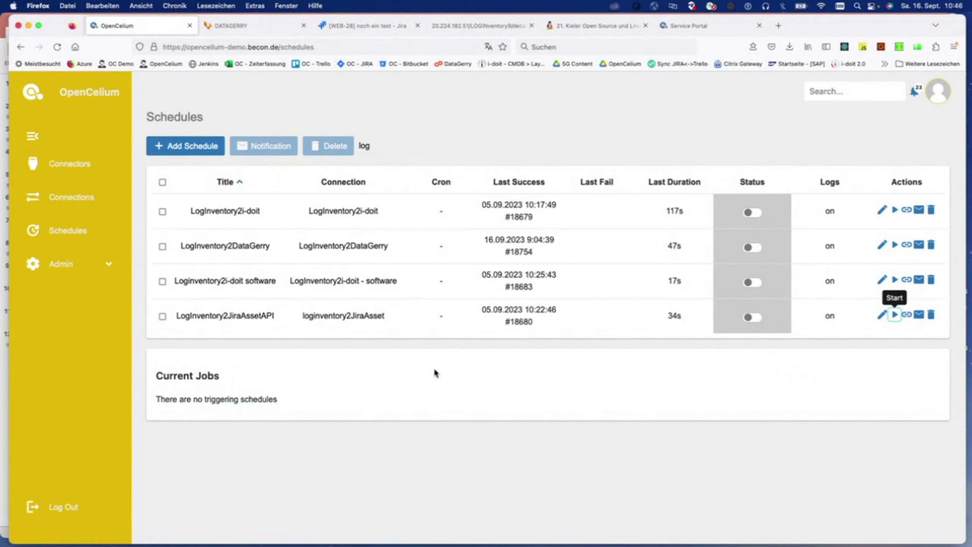
{"action": "left_click", "coordinate": [61, 204]}
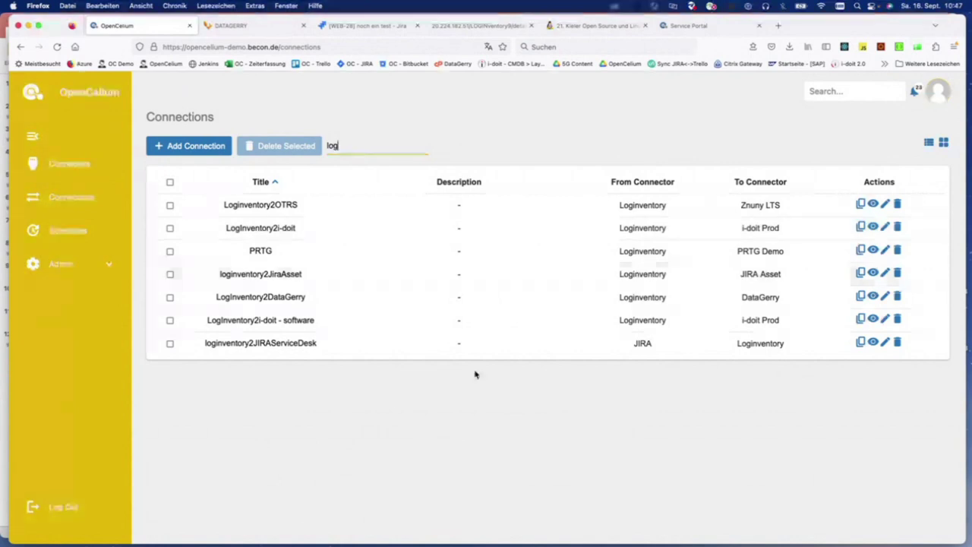
Switch to the Webinar OpenCelium_Kielux_2023 presentation in PowerPoint and select slide 7
{"action": "key", "text": "ctrl+Up"}
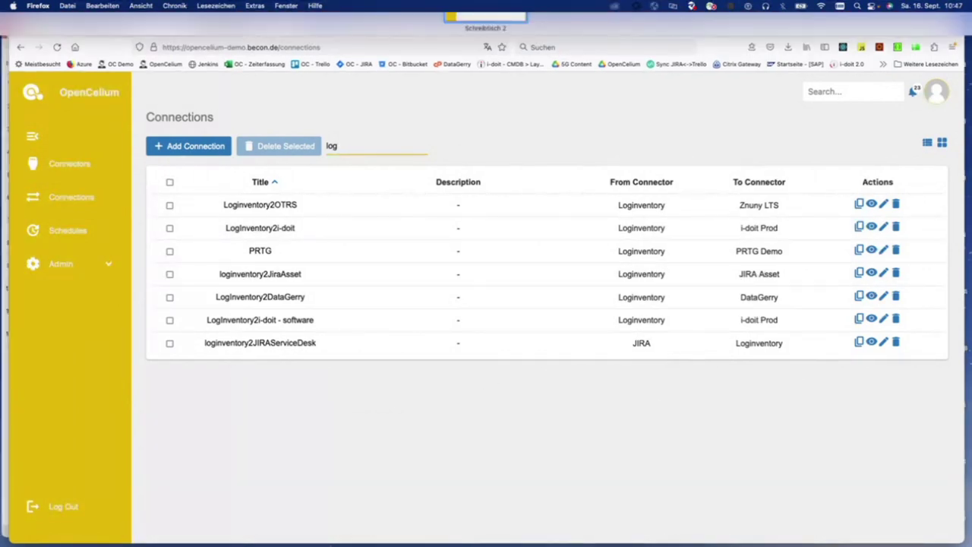
{"action": "left_click", "coordinate": [744, 195]}
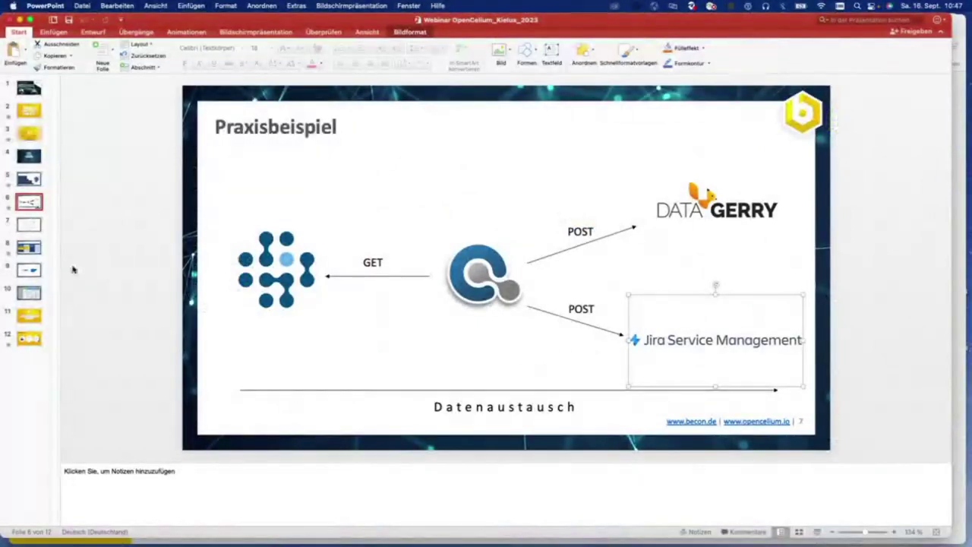
{"action": "left_click", "coordinate": [30, 227]}
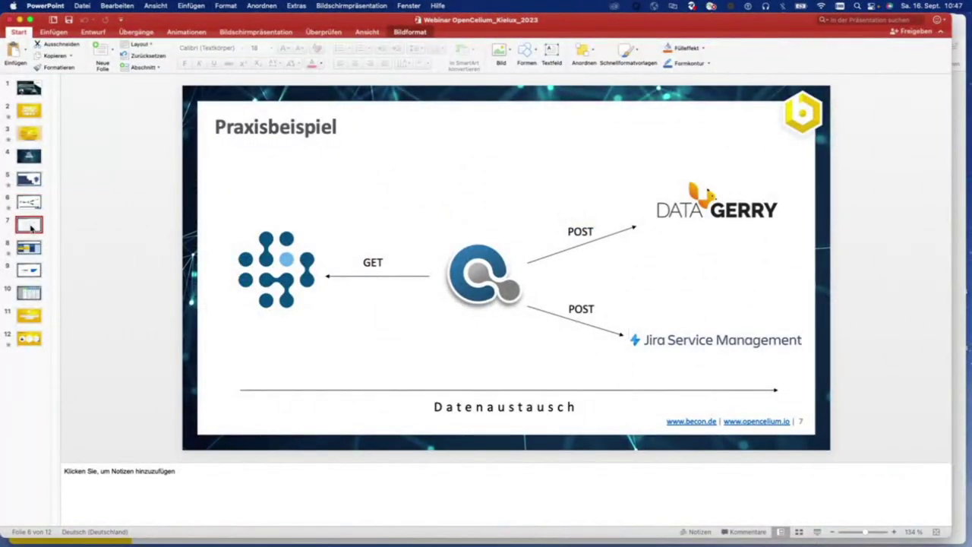